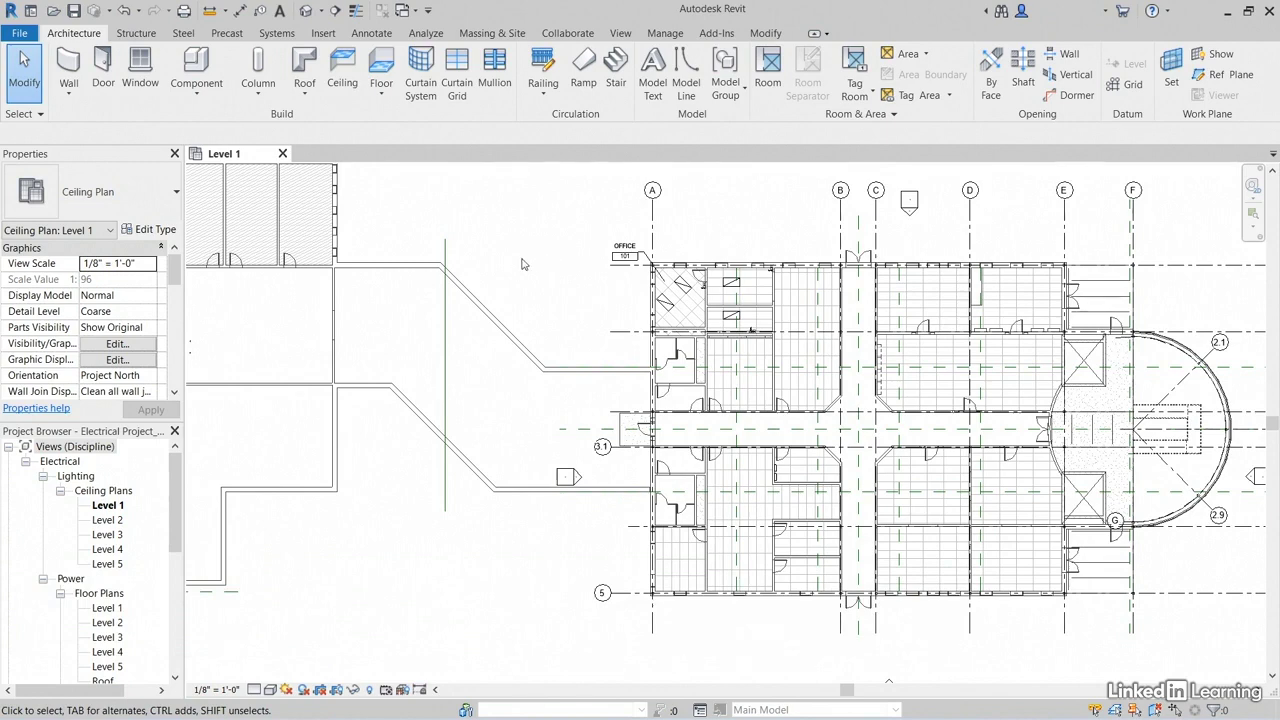
# Step: Open the Level 1 floor plan belonging to the electrical Power views
pyautogui.moveTo(327, 479); pyautogui.dragTo(295, 487, button='middle')
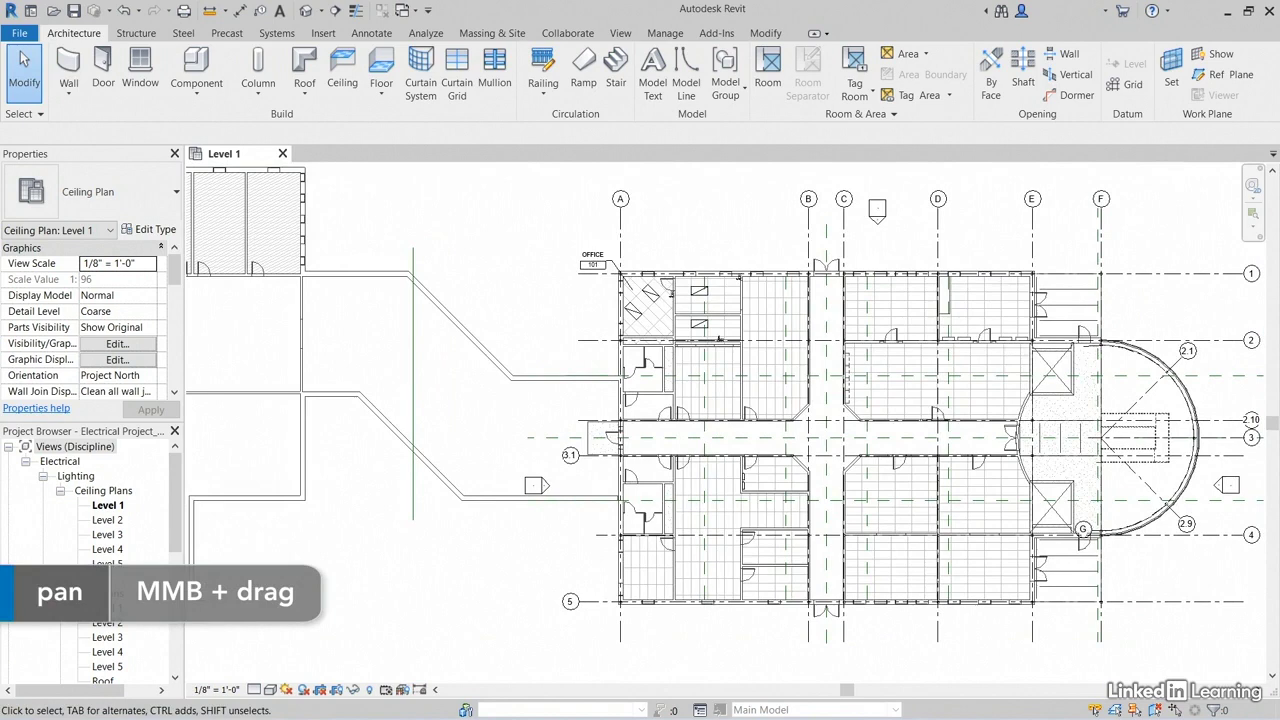
pyautogui.click(108, 608)
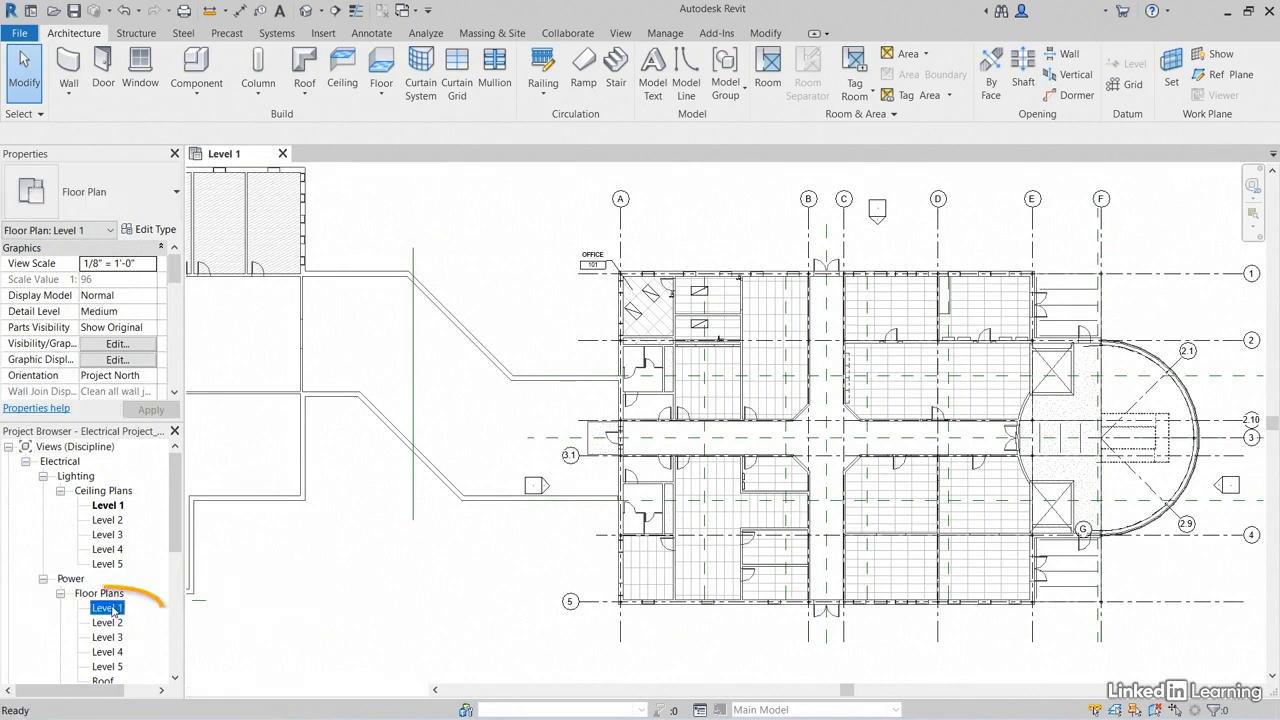
pyautogui.doubleClick(108, 608)
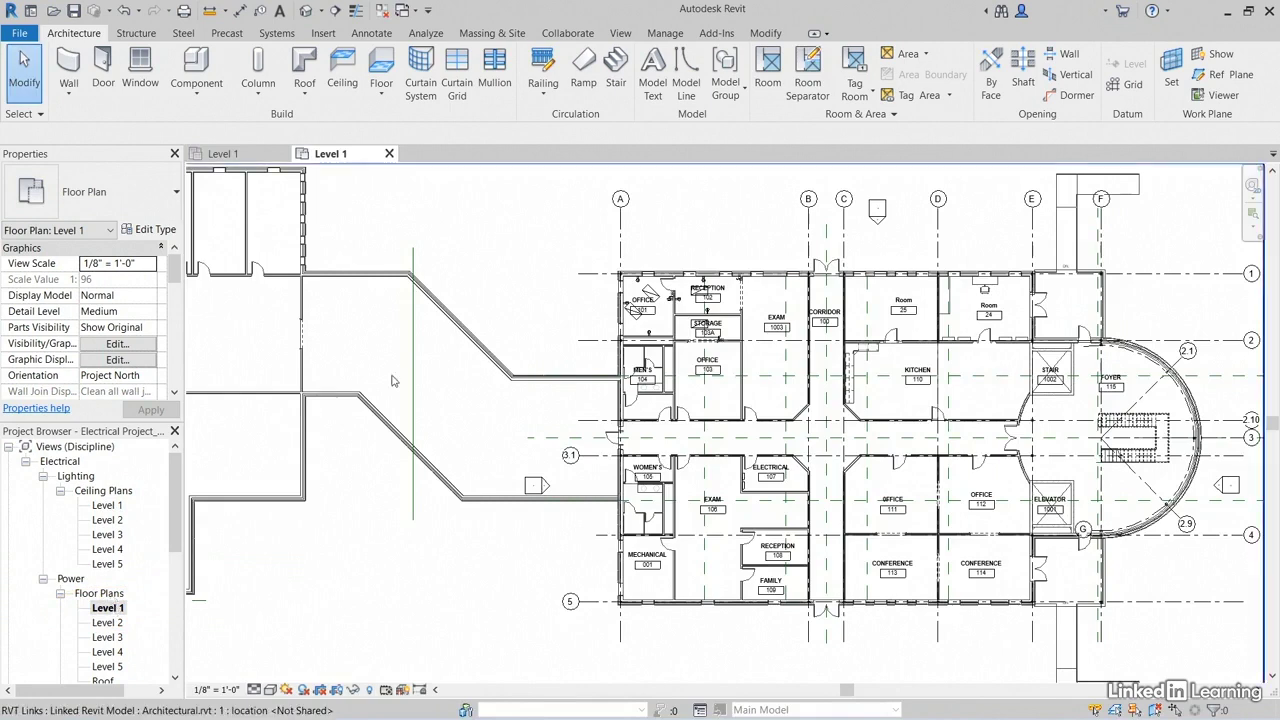
# Step: Turn off the visibility of the Lighting Fixtures model category in the Level 1 power plan
pyautogui.scroll(5, 620, 328)
pyautogui.moveTo(486, 289); pyautogui.dragTo(373, 308, button='middle')
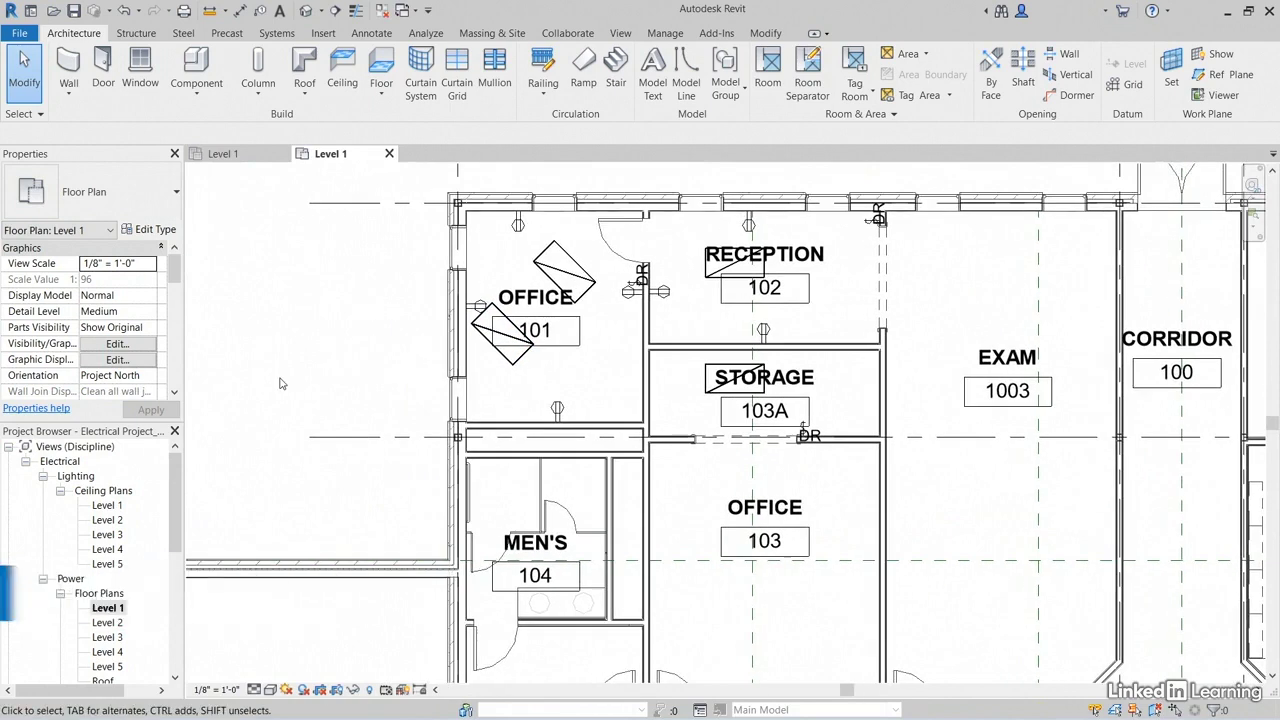
pyautogui.press('v')
pyautogui.press('g')
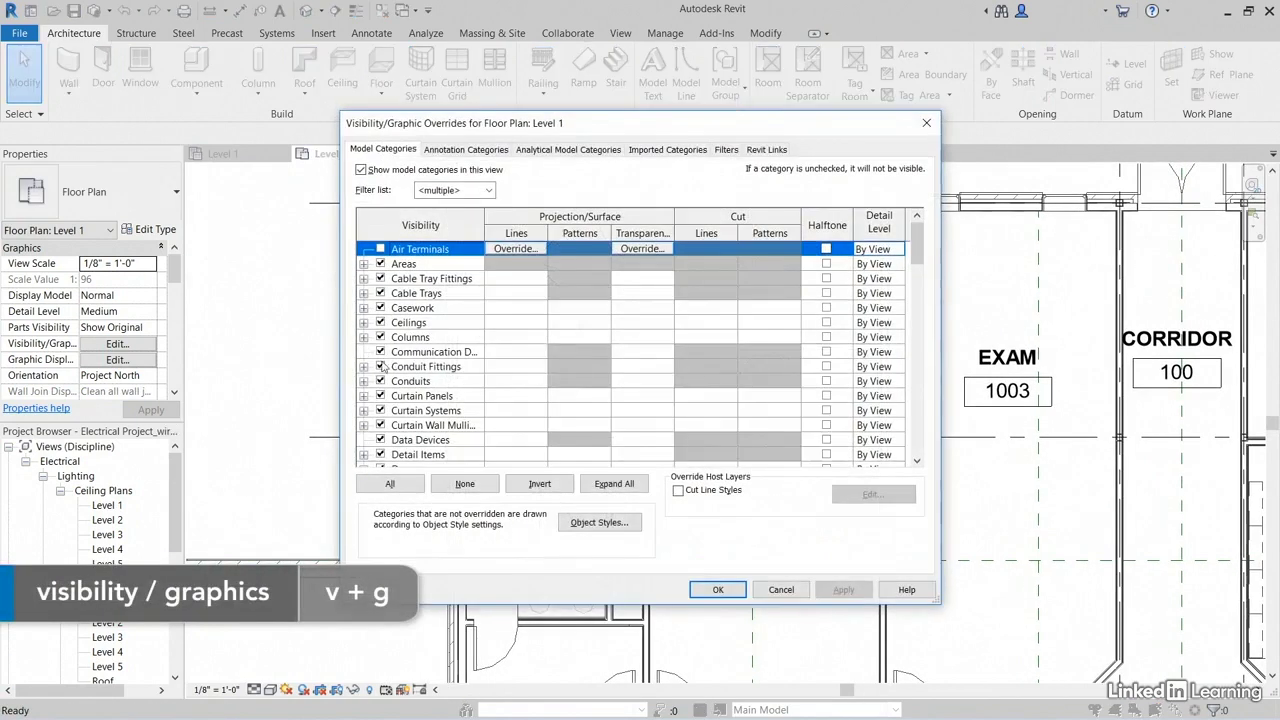
pyautogui.click(443, 382)
pyautogui.press('l')
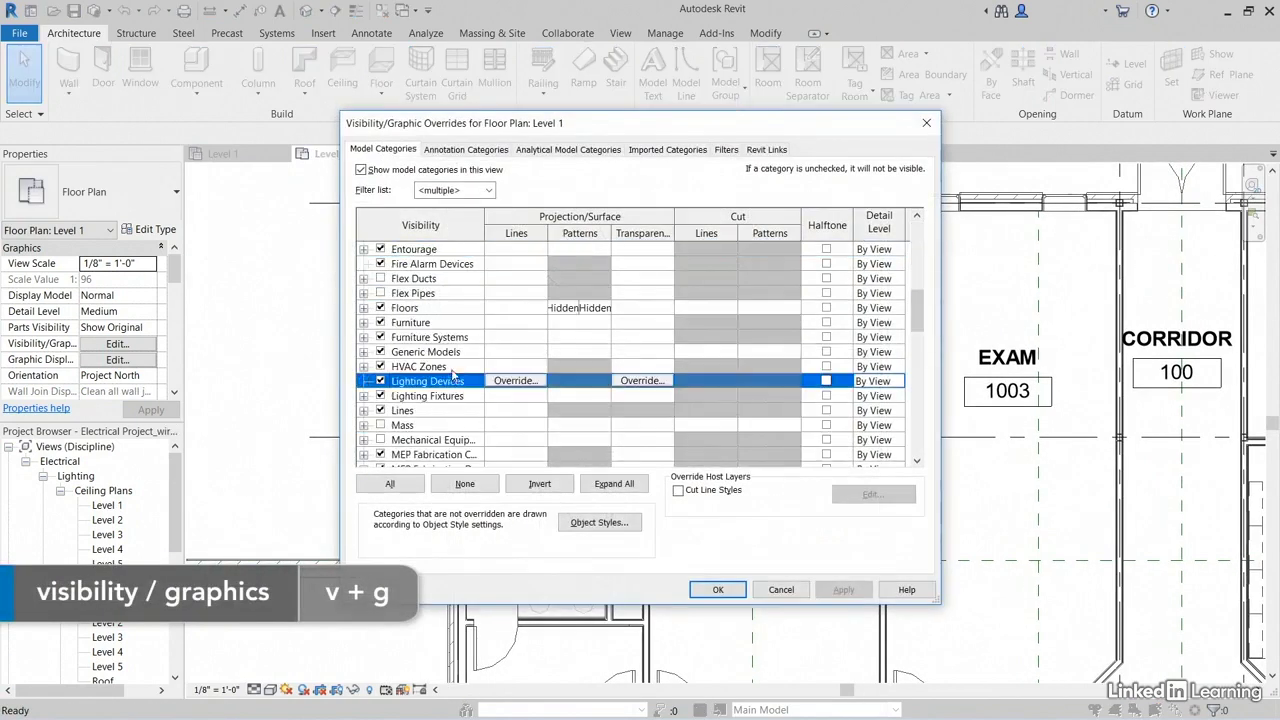
pyautogui.click(380, 396)
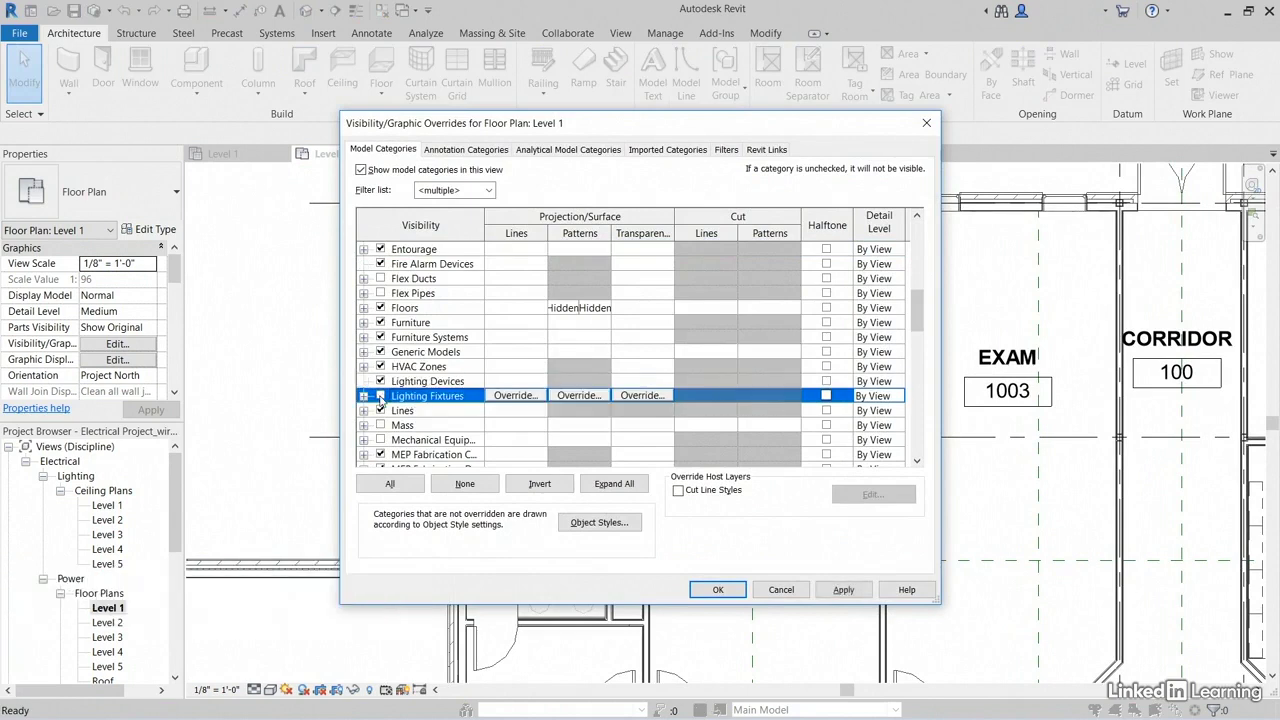
pyautogui.click(843, 589)
pyautogui.click(719, 590)
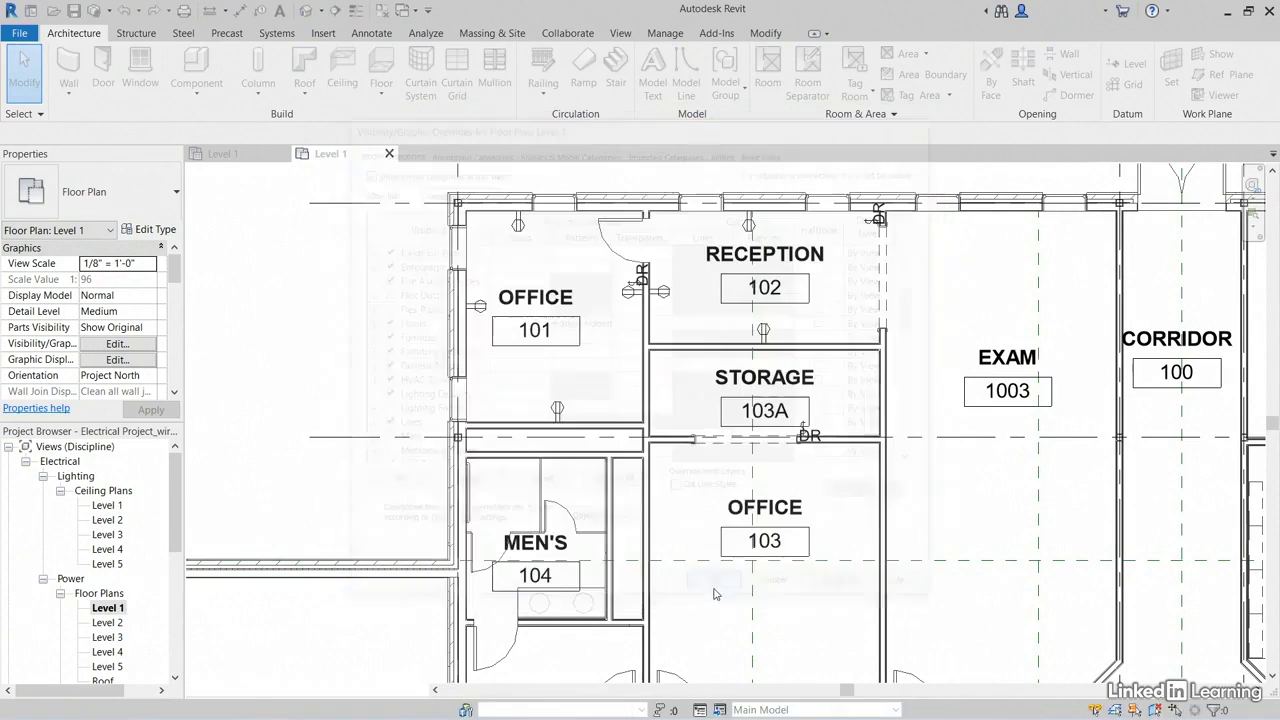
# Step: Select the receptacle circuit in Office 101 and convert it to arc wiring, including the home run
pyautogui.scroll(3, 612, 348)
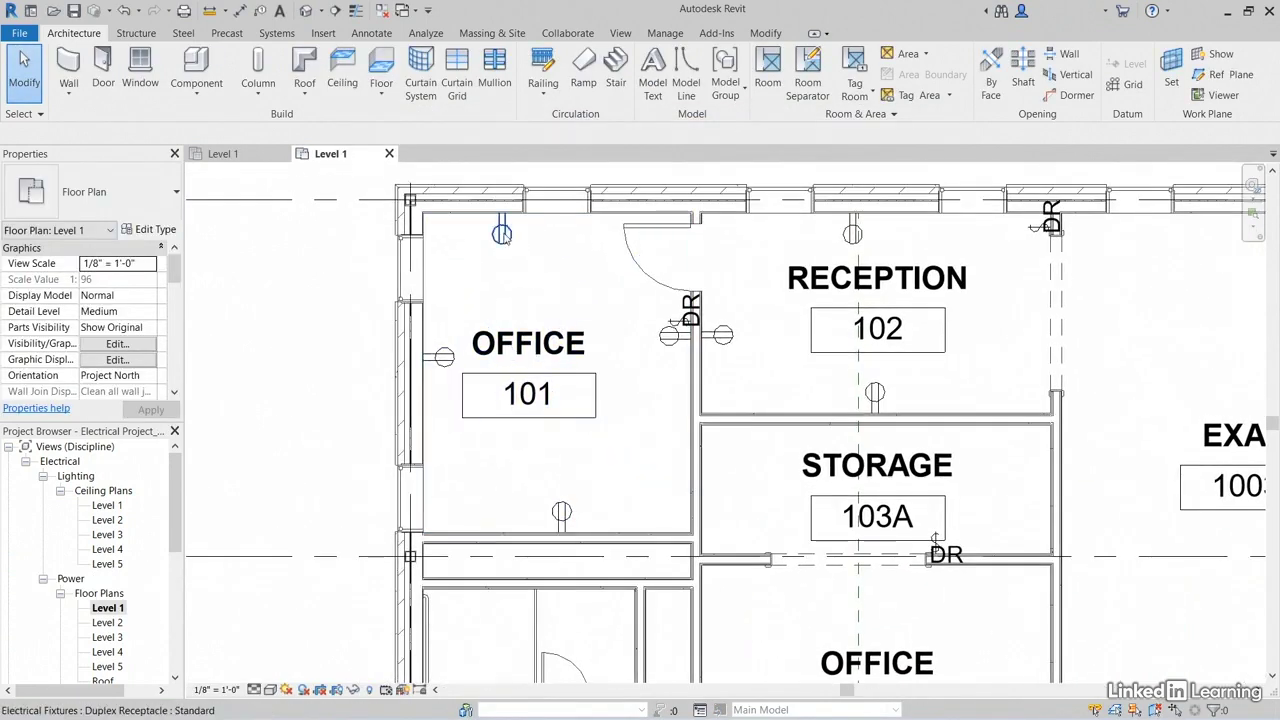
pyautogui.press('Tab')
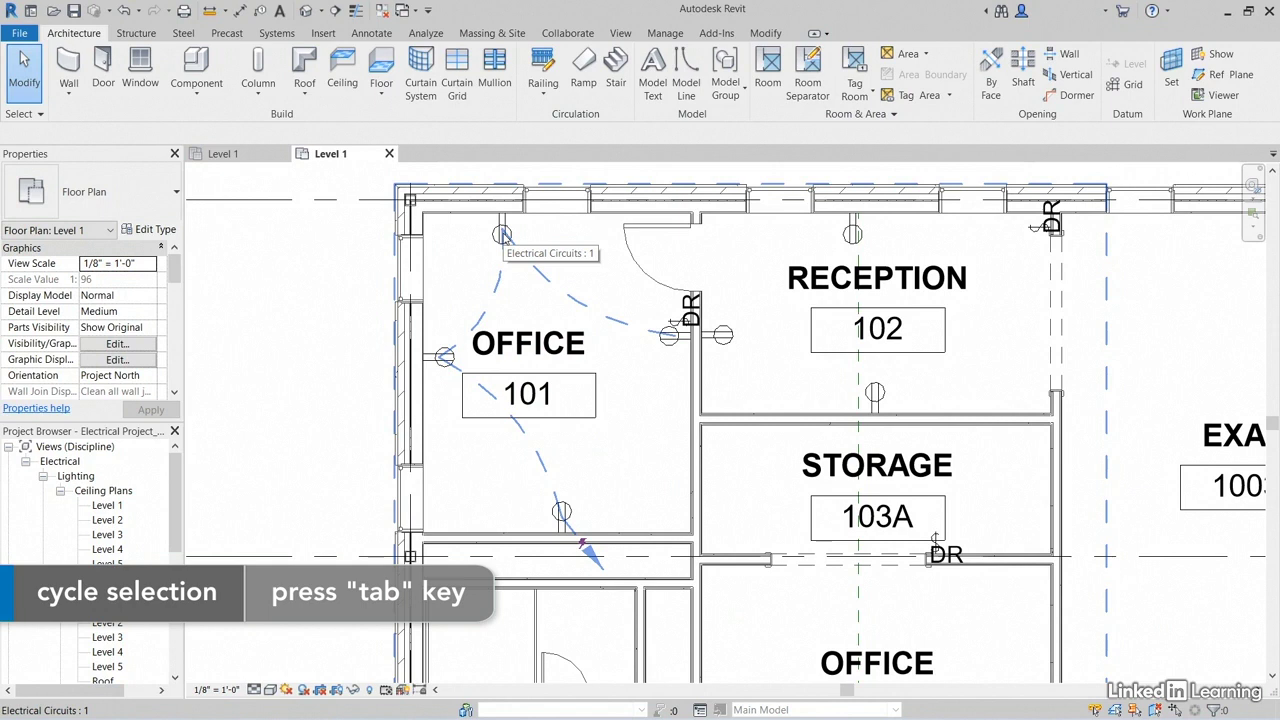
pyautogui.click(503, 234)
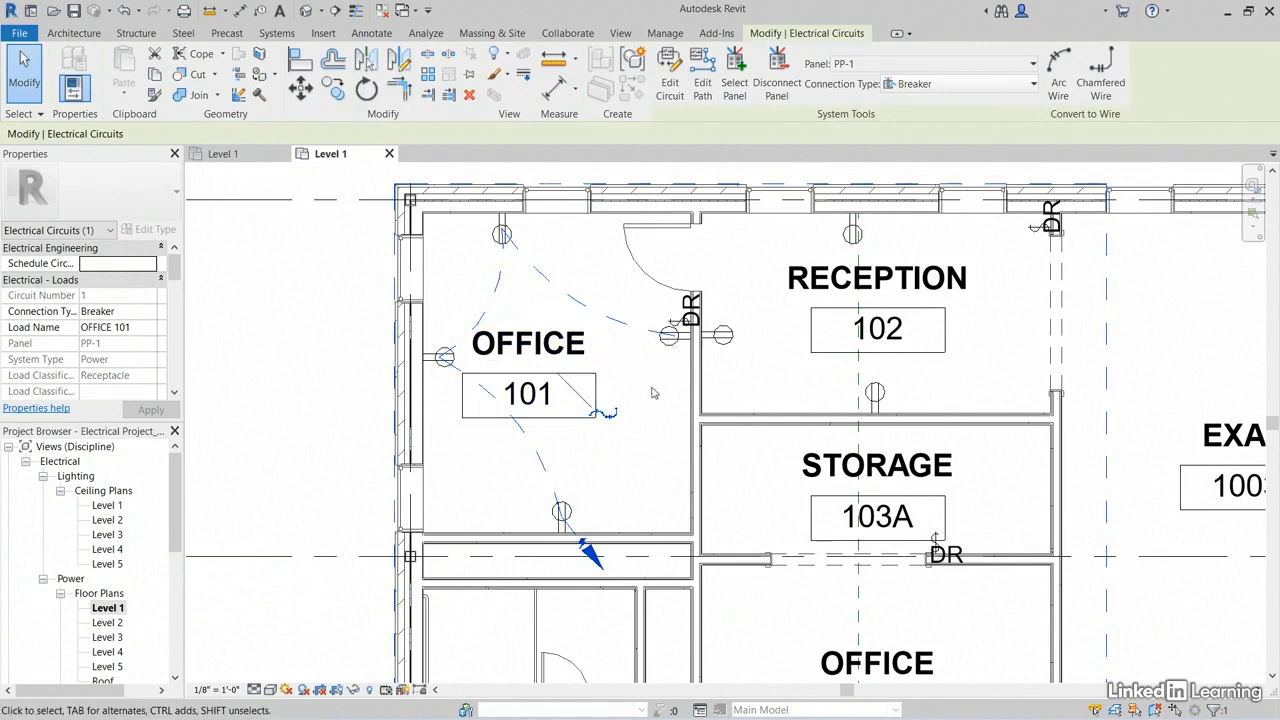
pyautogui.click(596, 415)
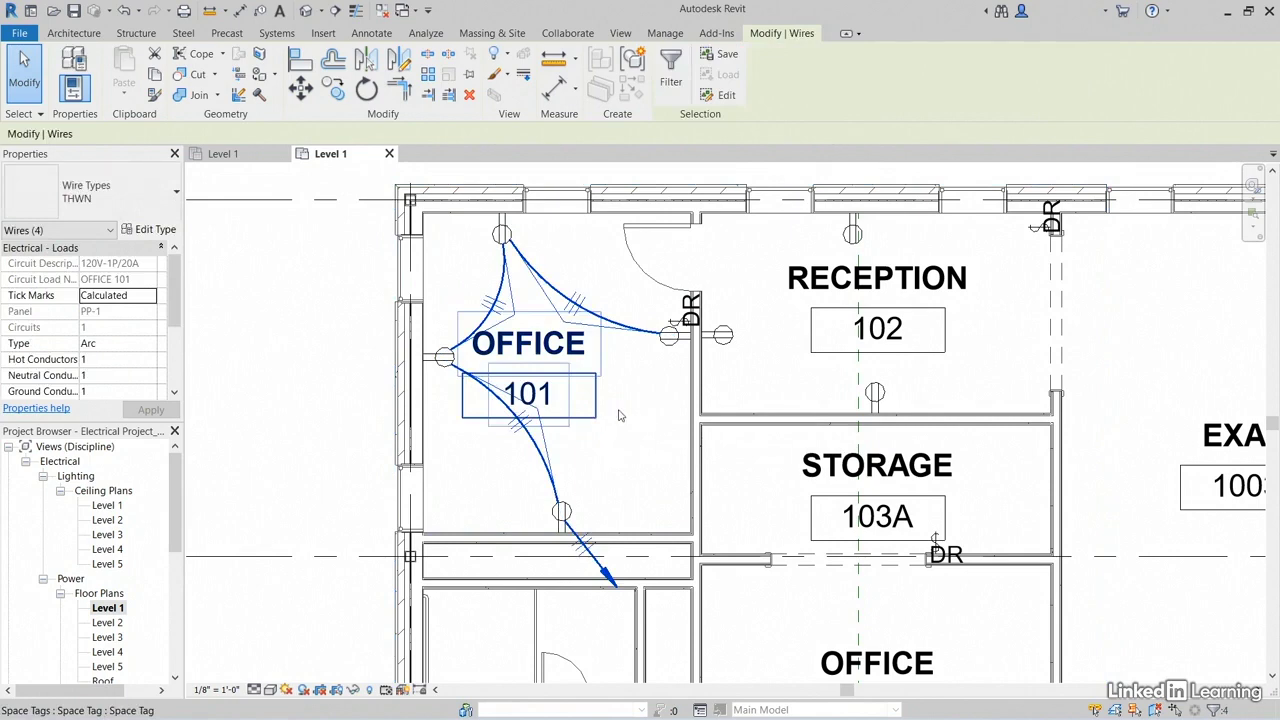
pyautogui.moveTo(618, 415); pyautogui.dragTo(597, 307, button='middle')
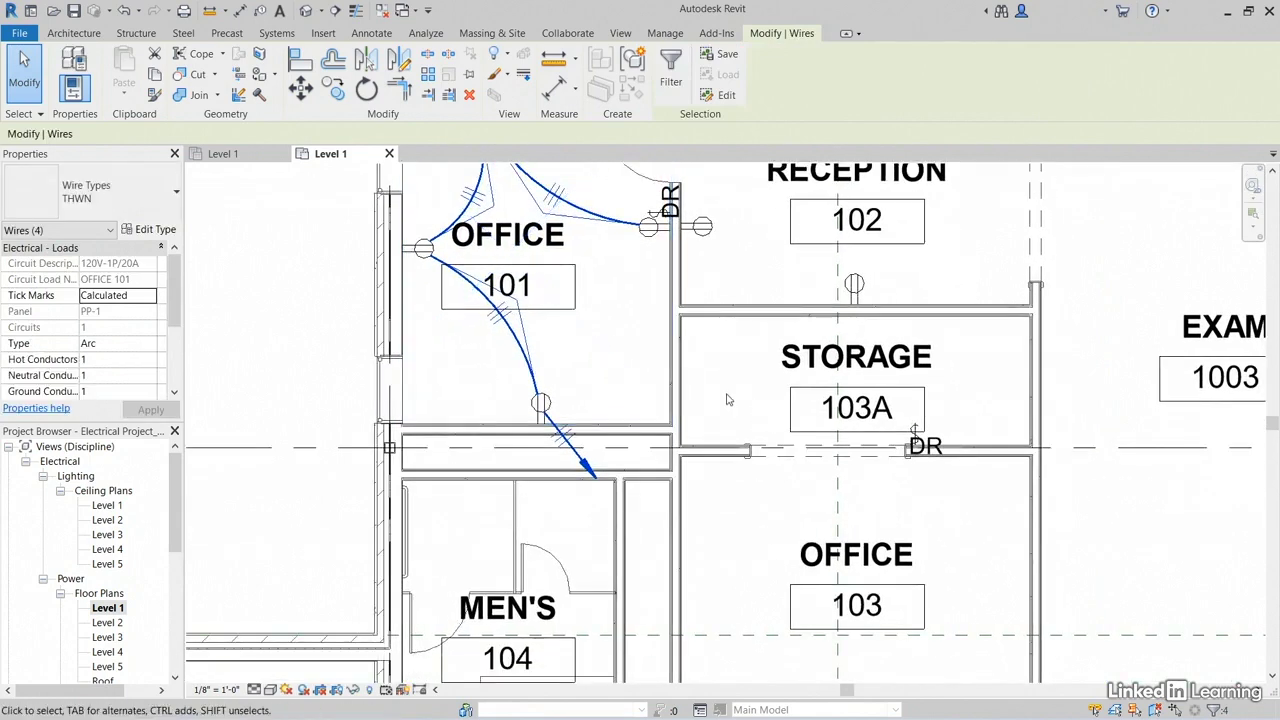
pyautogui.press('Escape')
# Step: Select the receptacle circuit in Reception 102 and convert it to arc wiring
pyautogui.scroll(-1, 728, 386)
pyautogui.moveTo(890, 194); pyautogui.dragTo(714, 289, button='middle')
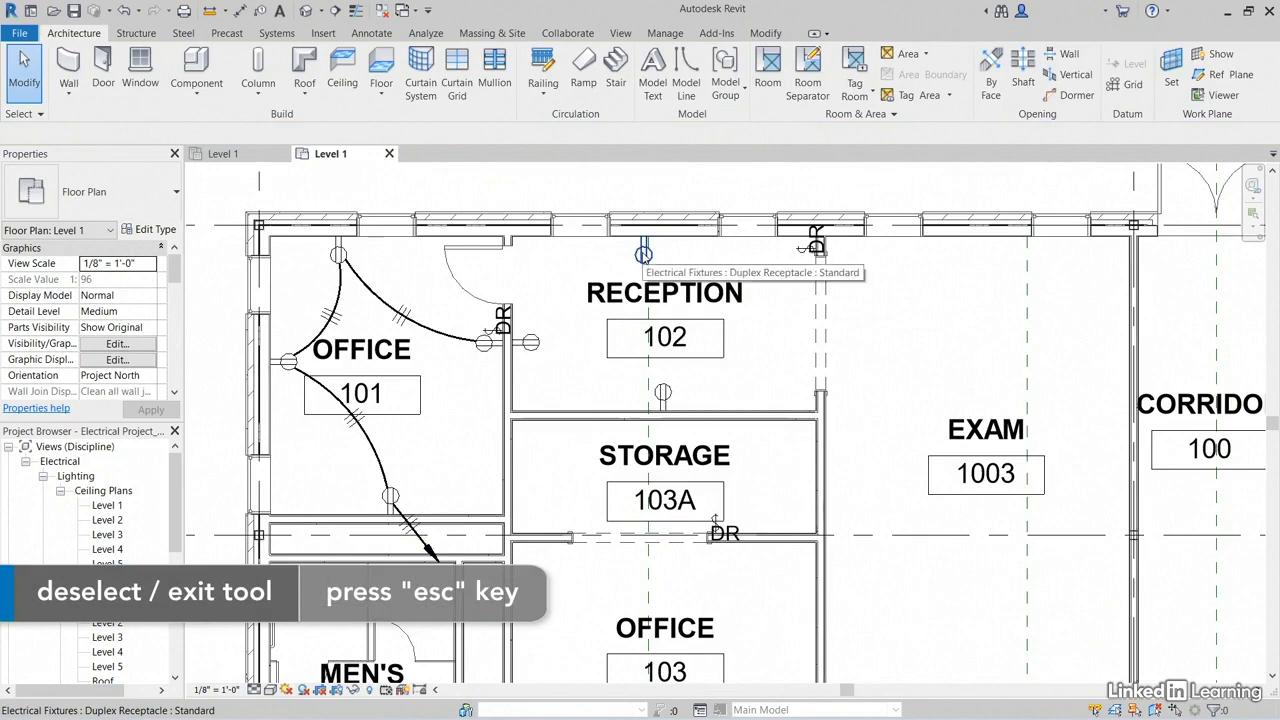
pyautogui.press('Tab')
pyautogui.click(645, 258)
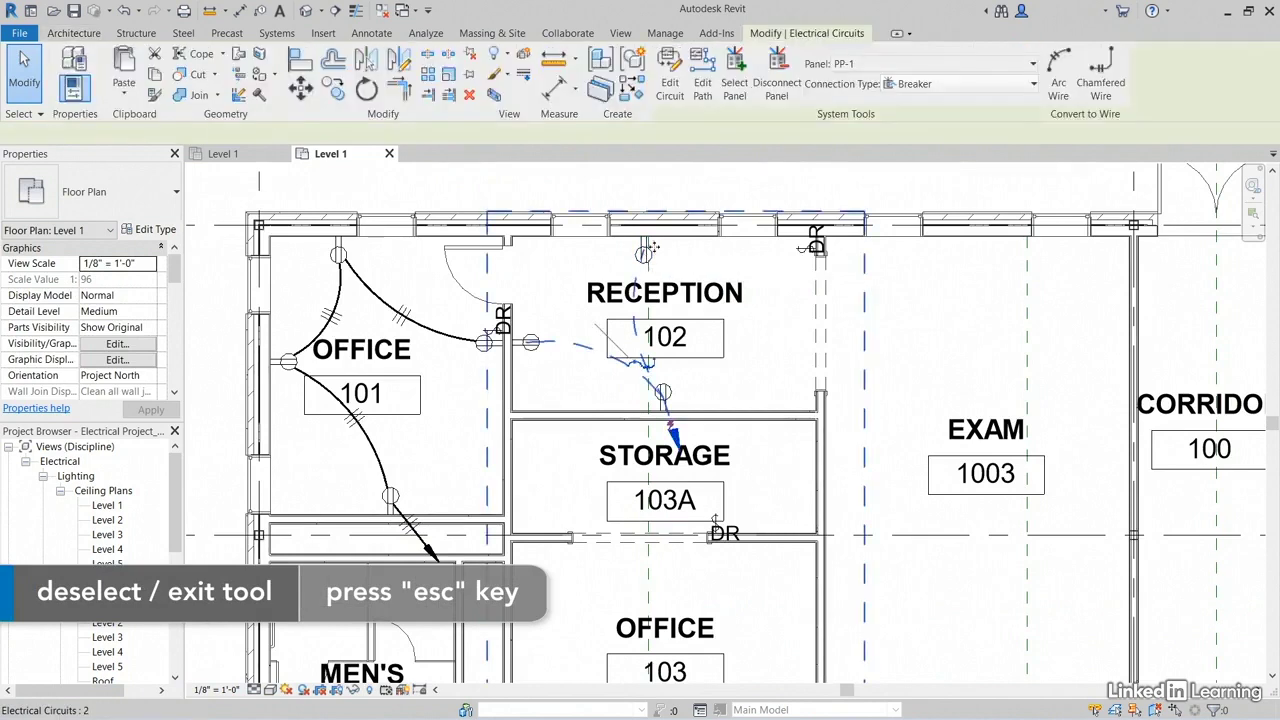
pyautogui.click(634, 362)
pyautogui.press('Escape')
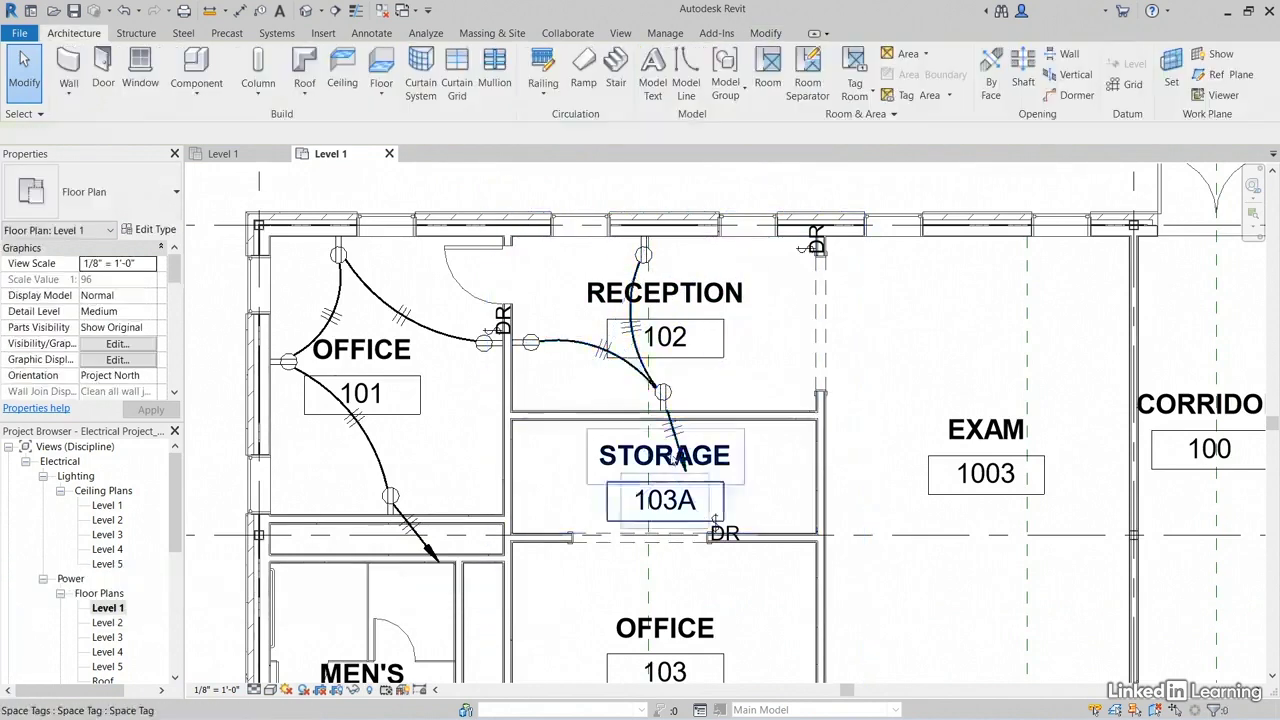
# Step: Reshape the home run wire entering Storage 103A into a wider arc by moving its arrow end and its curve vertex sideways
pyautogui.scroll(4, 669, 455)
pyautogui.click(681, 402)
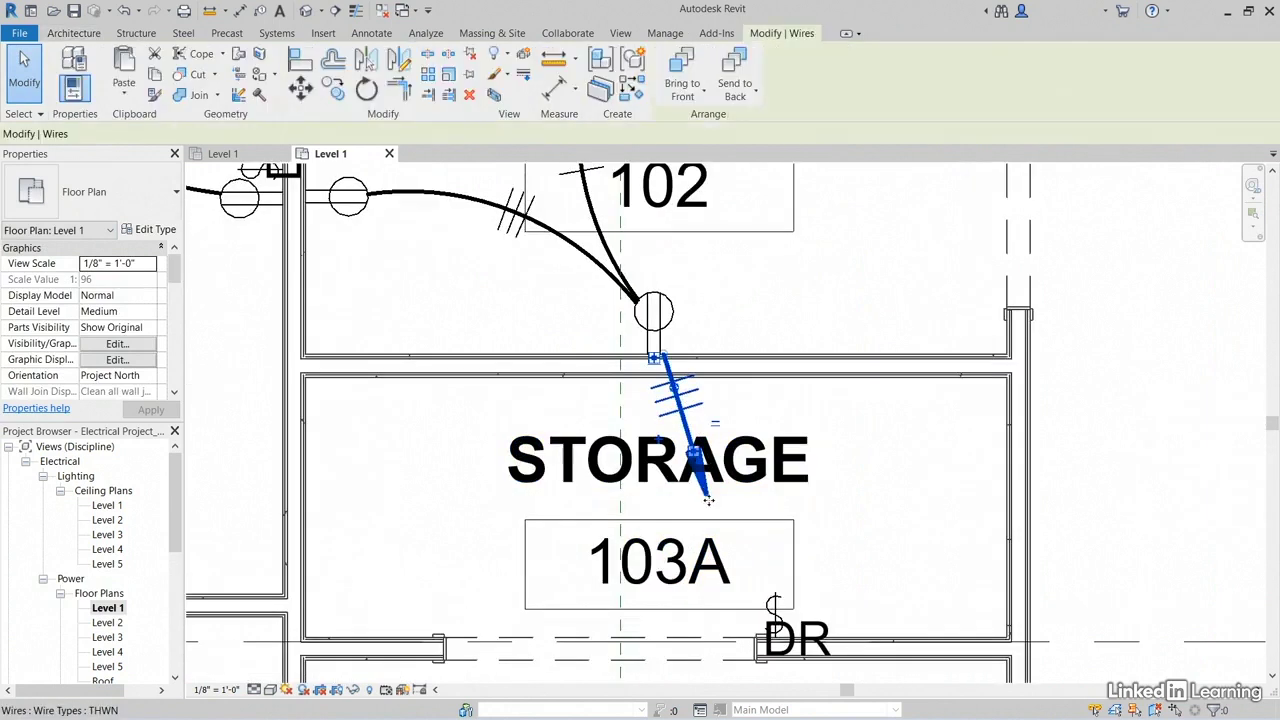
pyautogui.moveTo(693, 452); pyautogui.dragTo(754, 452)
pyautogui.moveTo(674, 388); pyautogui.dragTo(757, 362)
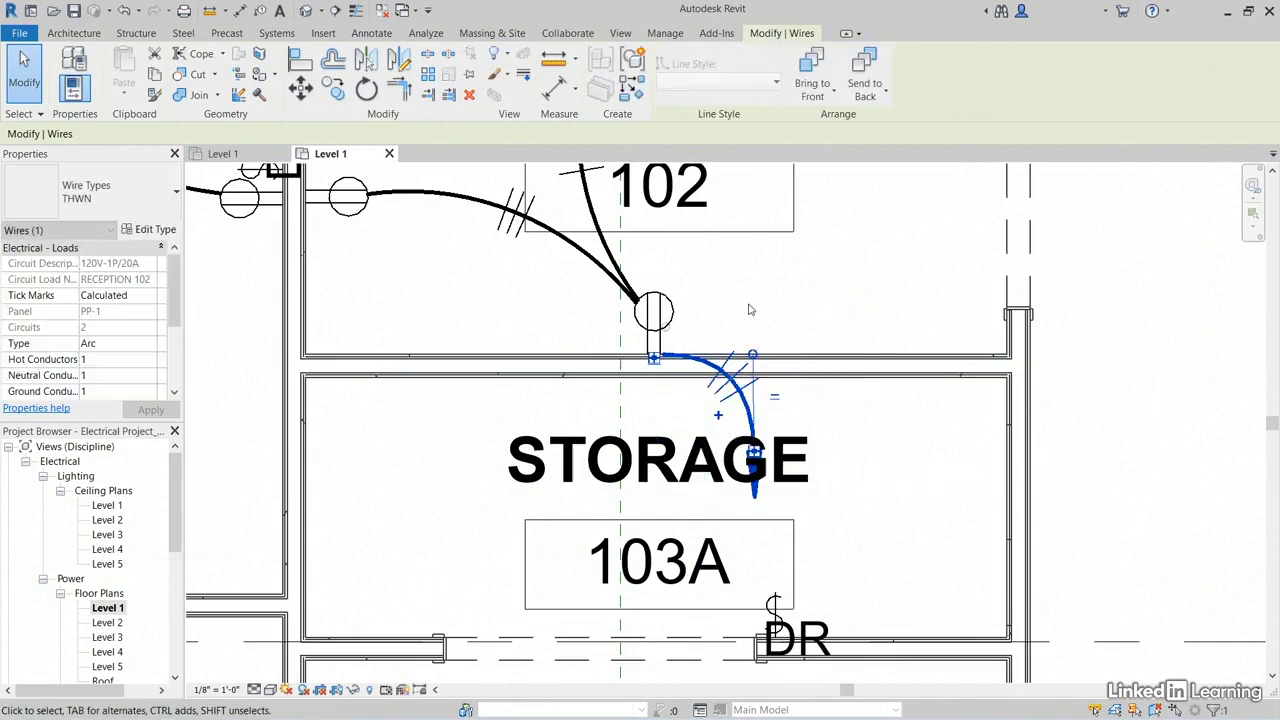
pyautogui.click(797, 307)
# Step: Move the Storage 103A space tag sideways within the room, clear of the home run arrow
pyautogui.scroll(-2, 797, 307)
pyautogui.click(640, 490)
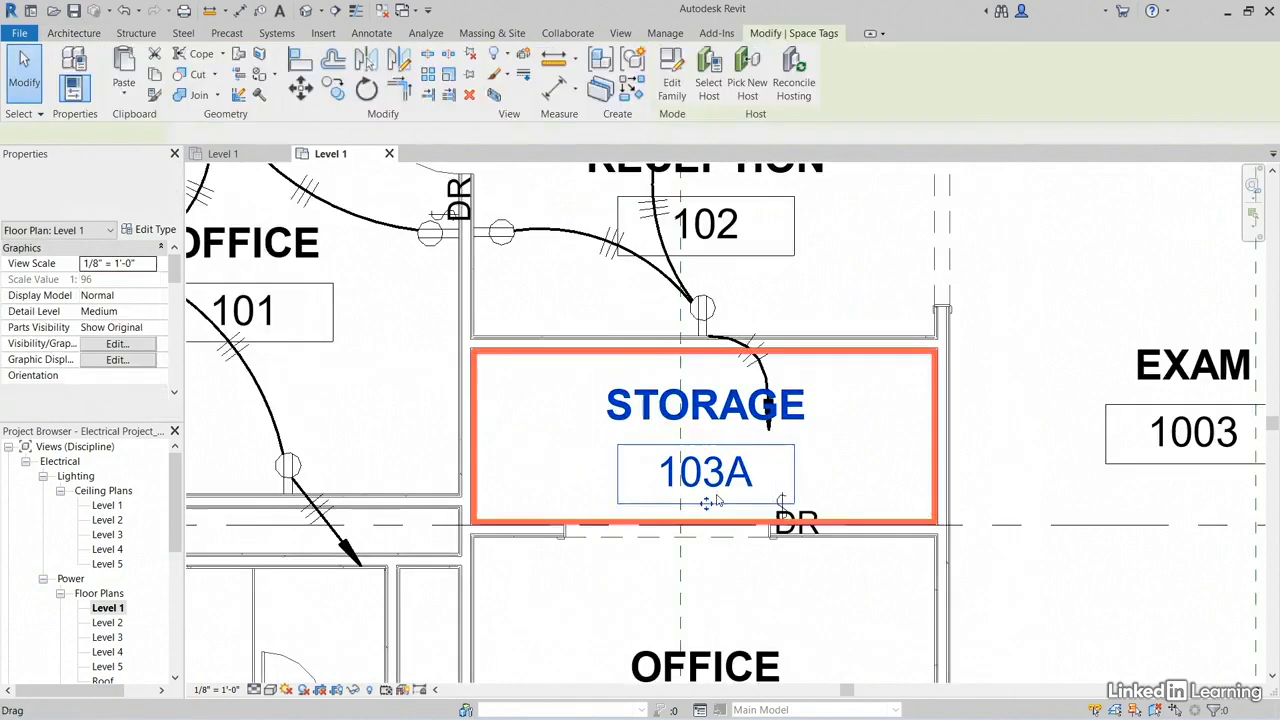
pyautogui.moveTo(634, 492); pyautogui.dragTo(549, 478)
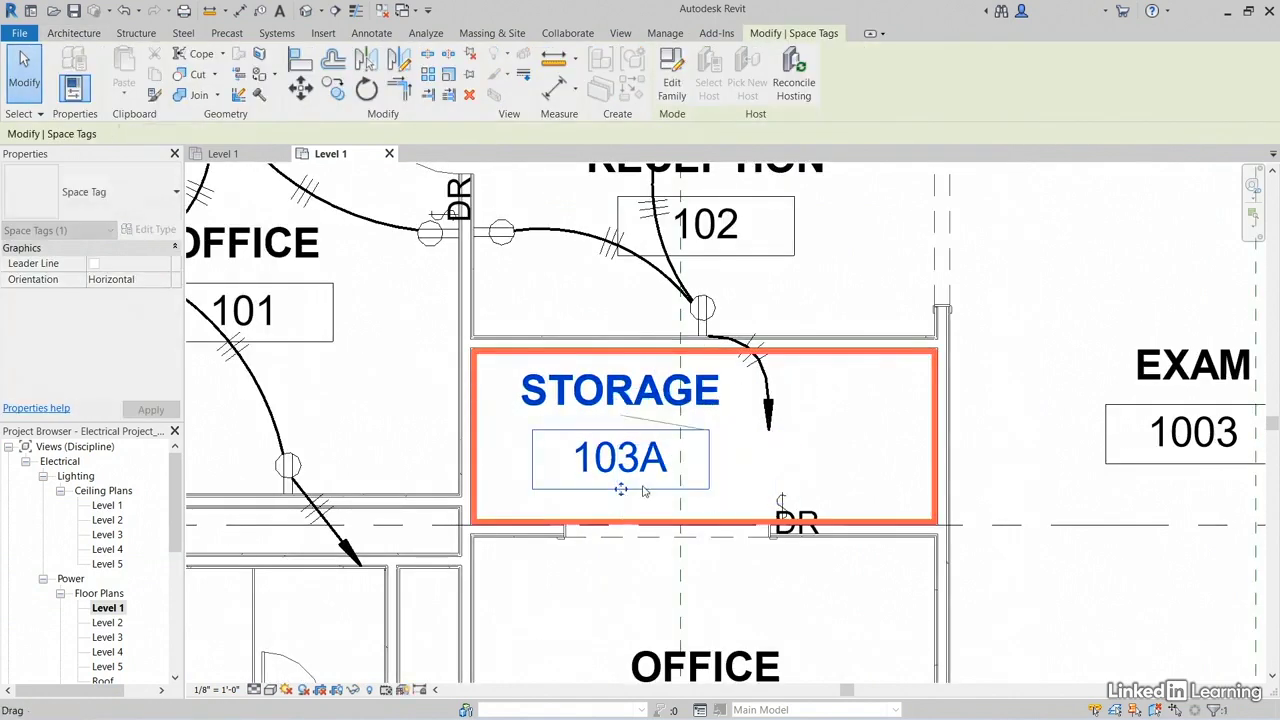
pyautogui.click(1061, 364)
# Step: Switch to the Level 1 ceiling plan belonging to the electrical Lighting views
pyautogui.scroll(-3, 1061, 364)
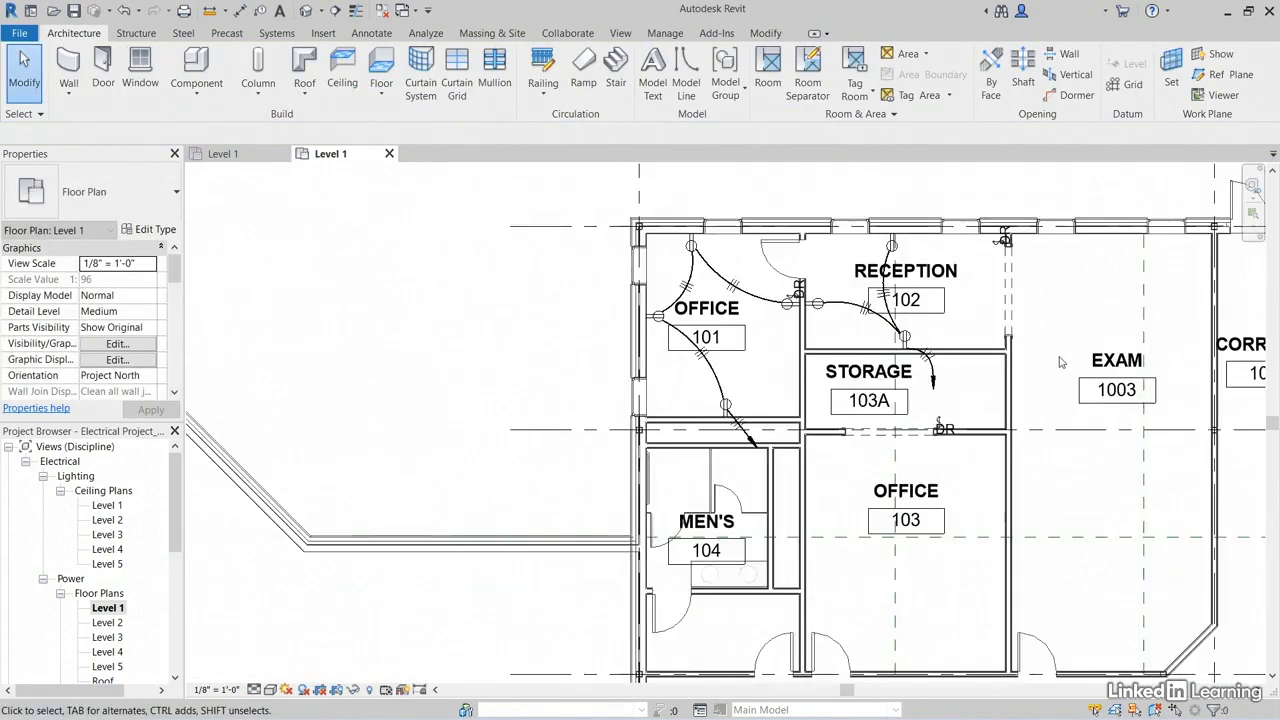
pyautogui.scroll(1, 1060, 363)
pyautogui.moveTo(652, 524); pyautogui.dragTo(638, 405, button='middle')
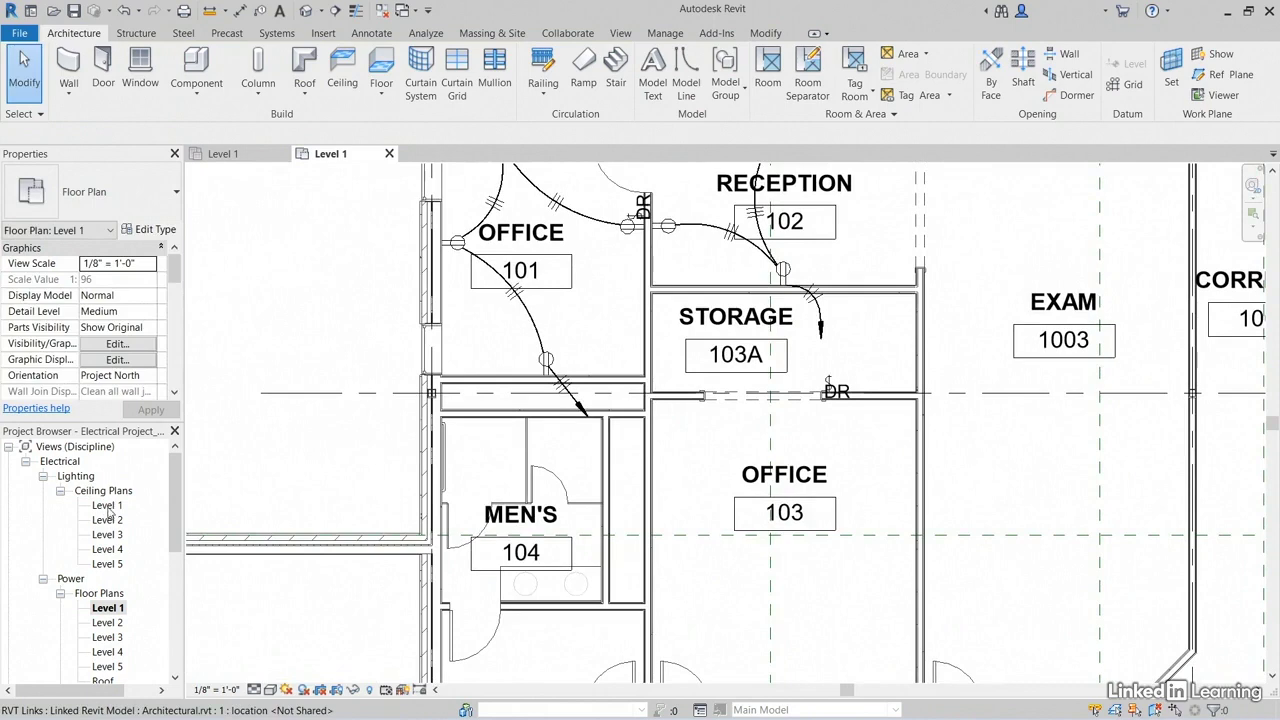
pyautogui.doubleClick(107, 505)
# Step: Draw an arc wire connecting the two recessed lighting fixtures in Office 101, then end the Wire command
pyautogui.scroll(3, 471, 282)
pyautogui.moveTo(471, 282); pyautogui.dragTo(500, 357, button='middle')
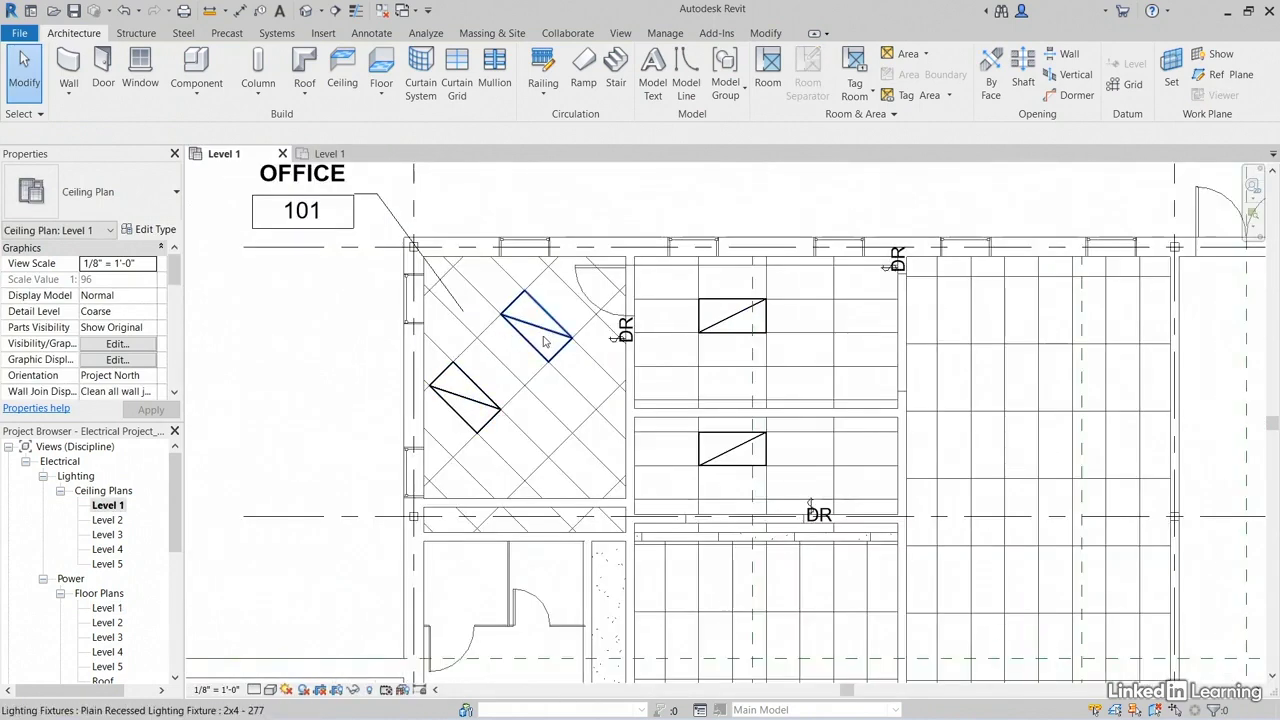
pyautogui.click(280, 34)
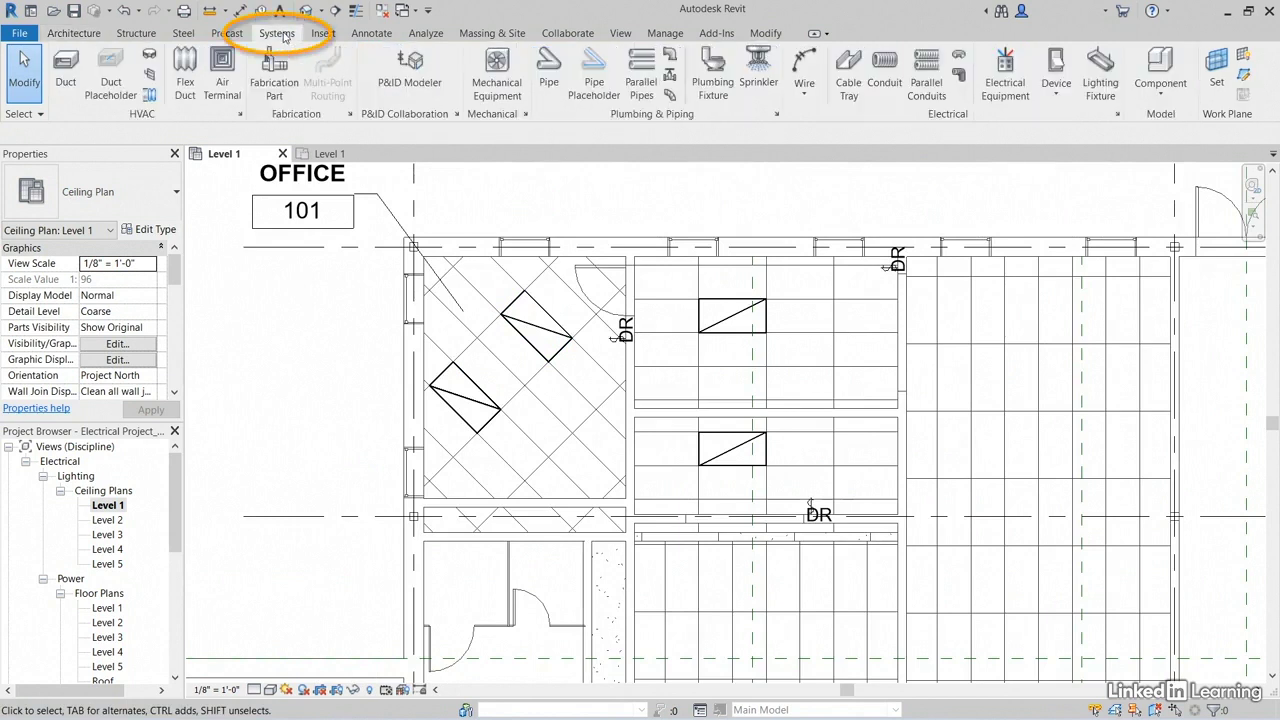
pyautogui.click(800, 64)
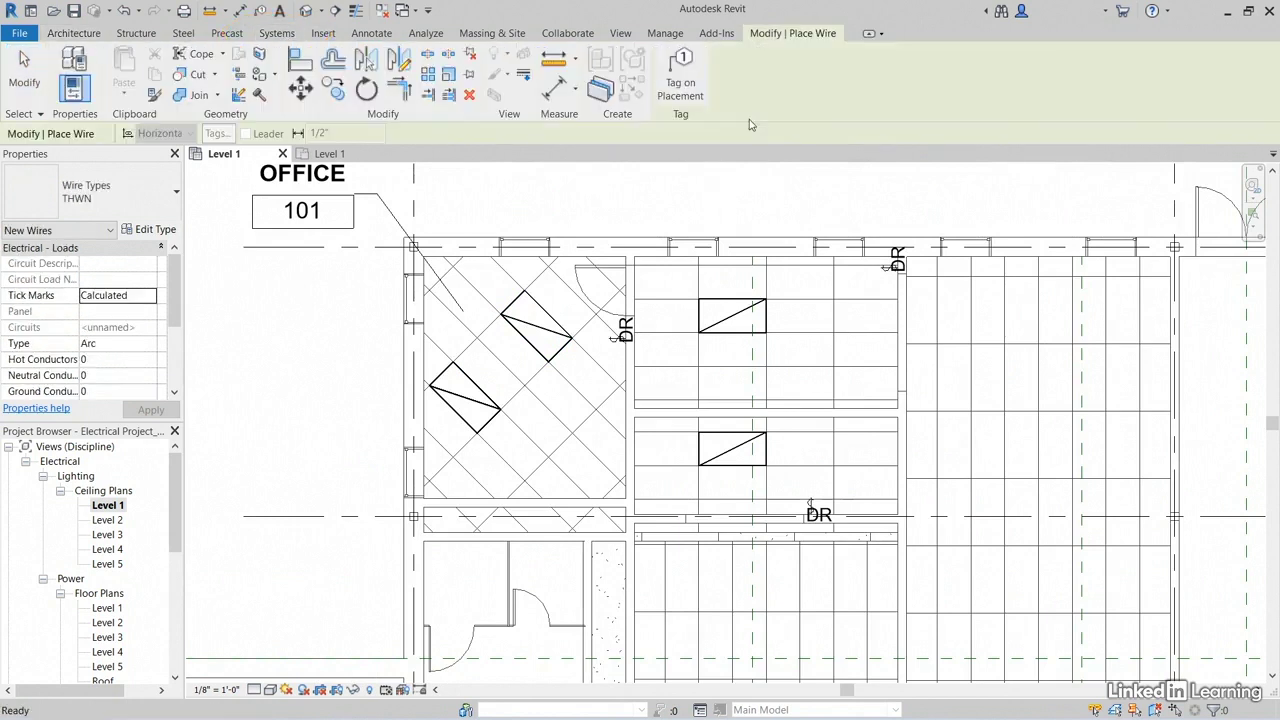
pyautogui.scroll(2, 500, 380)
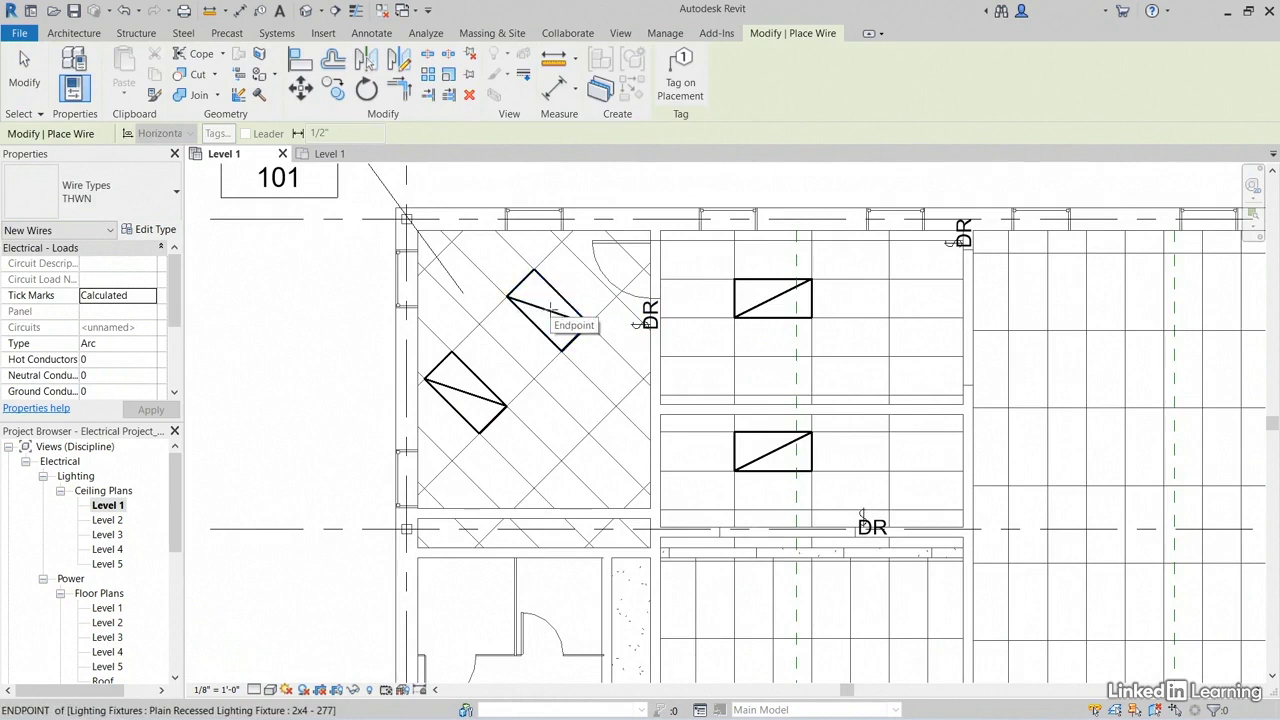
pyautogui.click(548, 311)
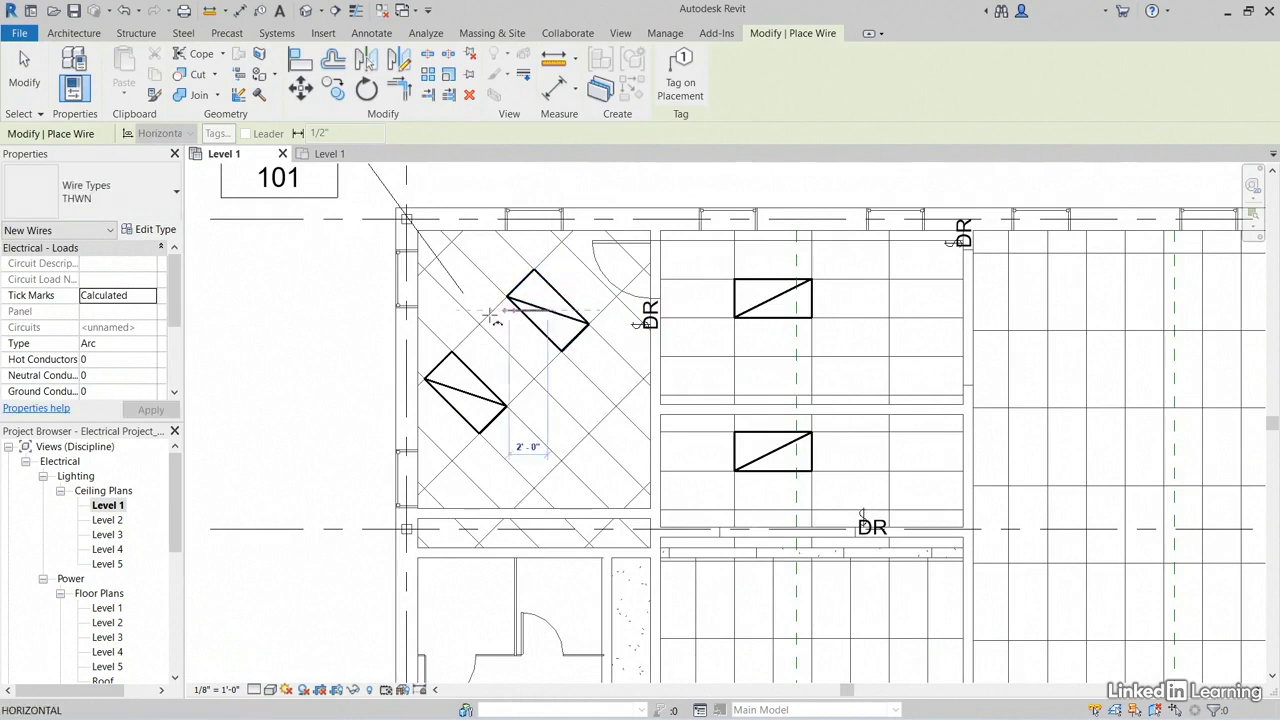
pyautogui.click(466, 393)
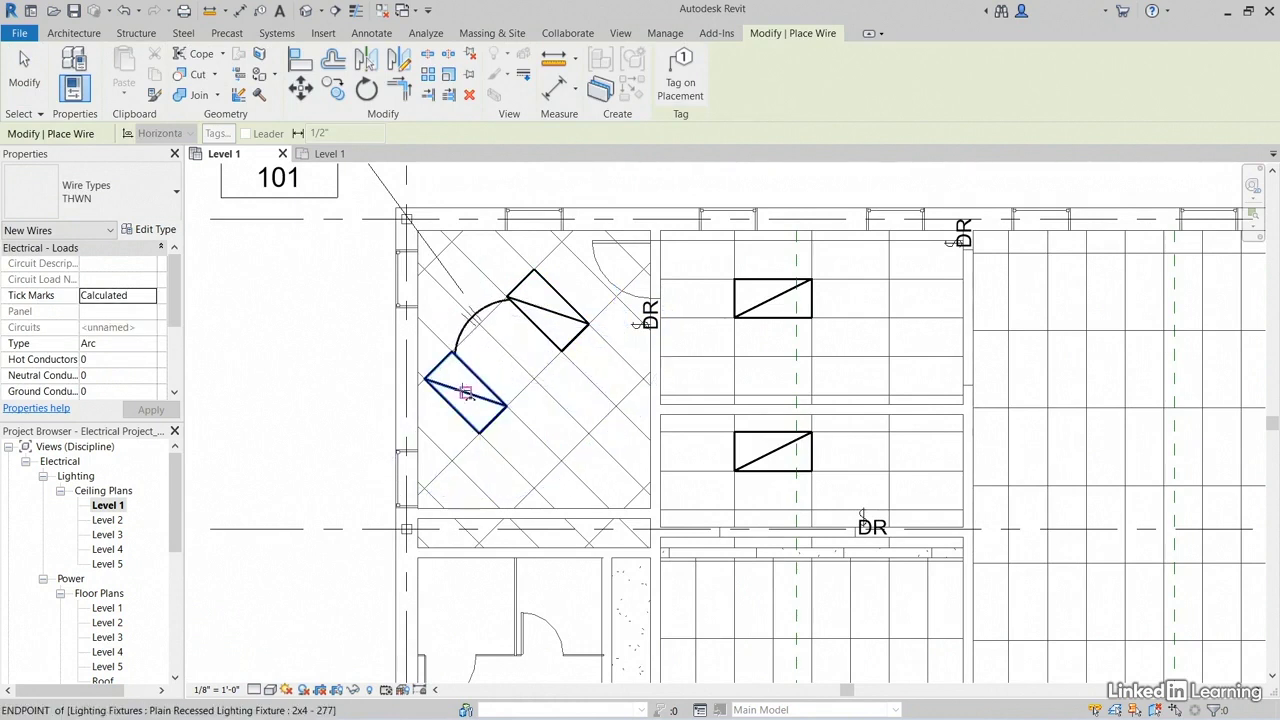
pyautogui.press('Escape')
pyautogui.press('Escape')
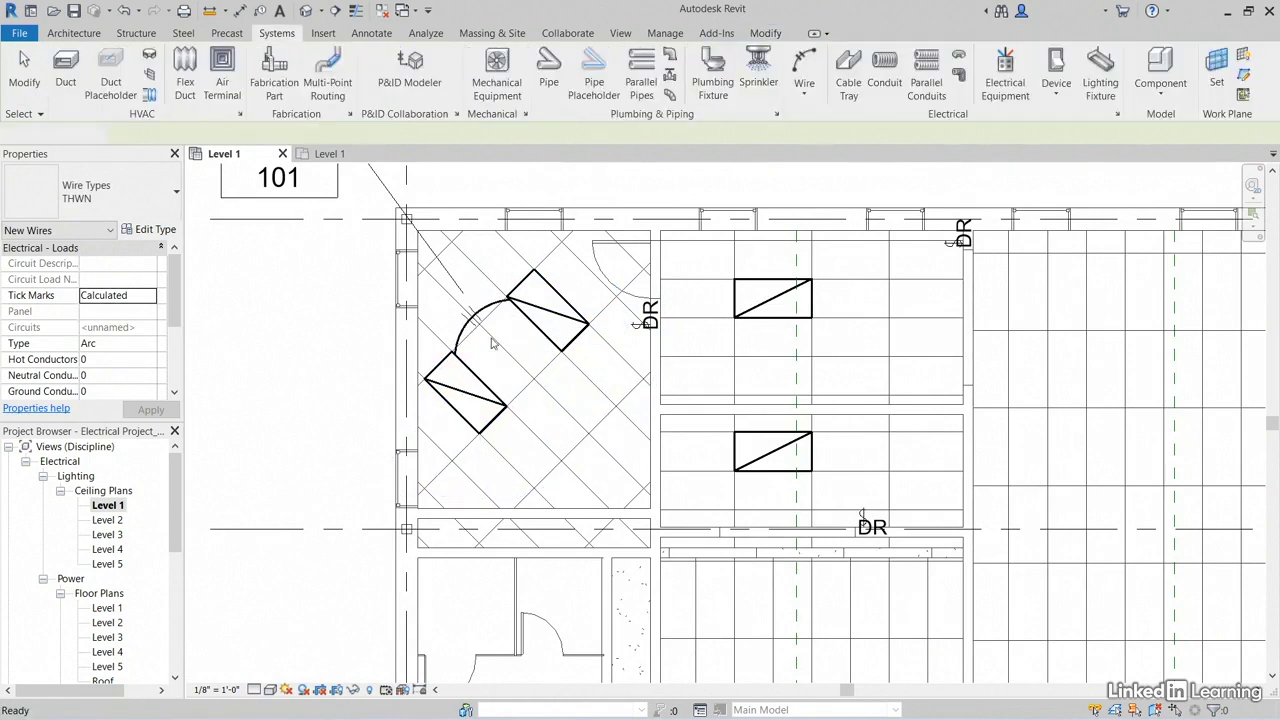
# Step: Draw a THWN arc home run wire similar to the existing wire, from Office 101's lower recessed fixture curving down toward the corridor-side wall
pyautogui.scroll(3, 449, 347)
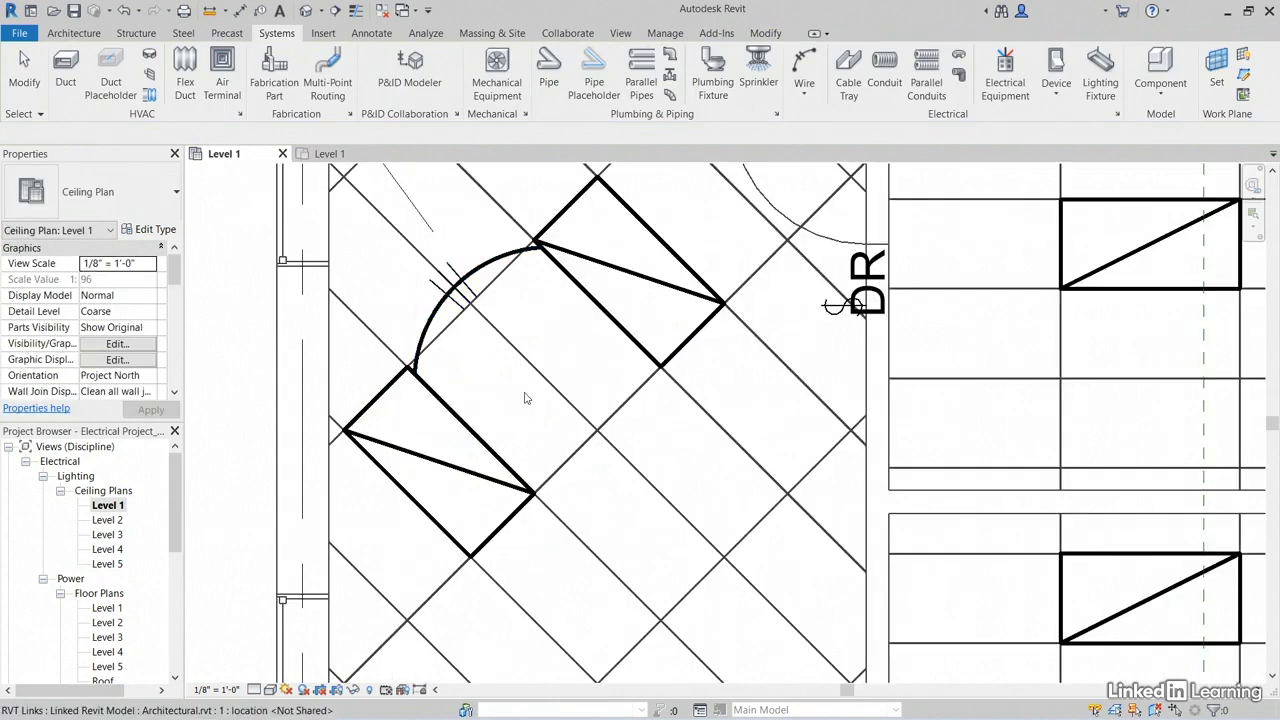
pyautogui.moveTo(578, 362); pyautogui.dragTo(655, 287, button='middle')
pyautogui.scroll(-4, 598, 316)
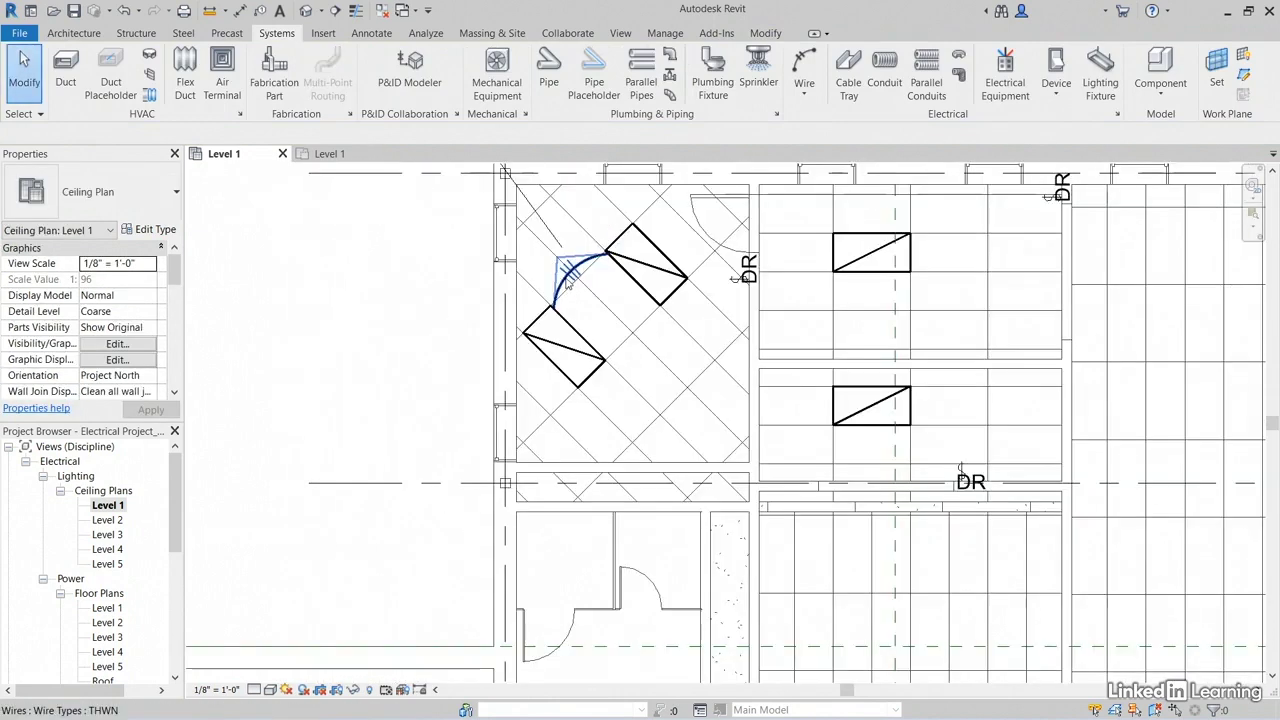
pyautogui.click(566, 283)
pyautogui.rightClick(567, 285)
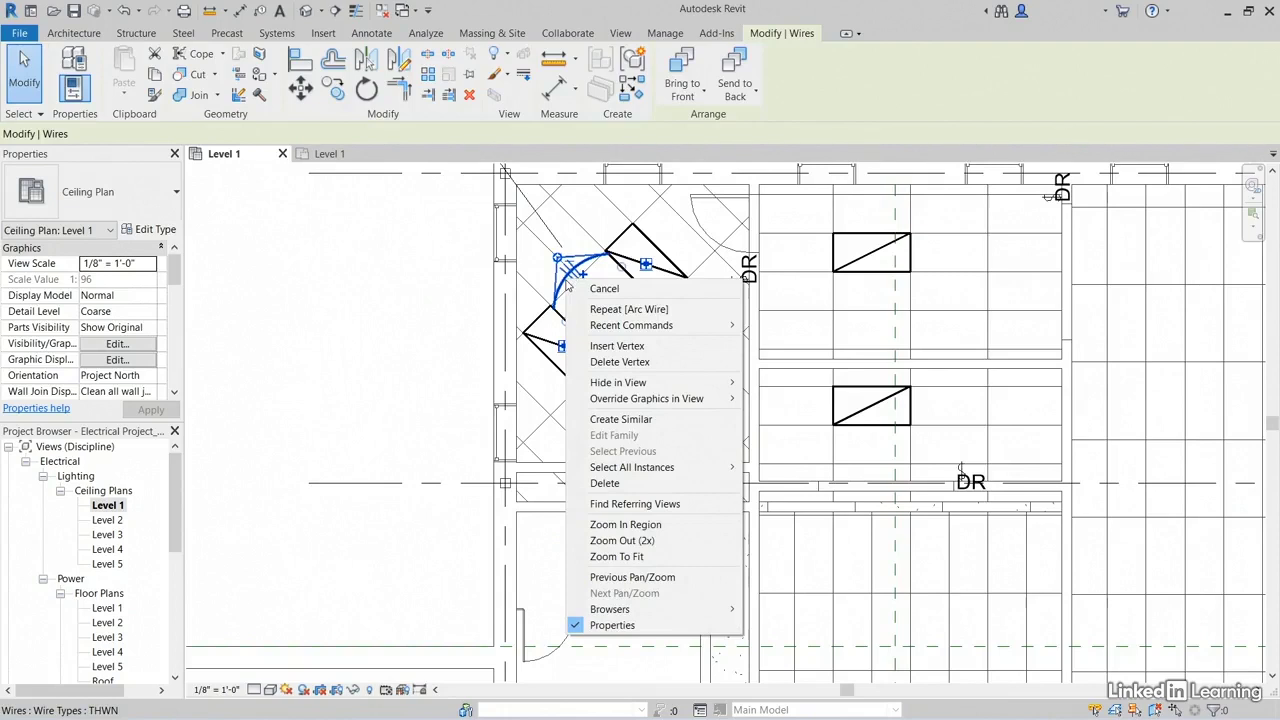
pyautogui.click(621, 419)
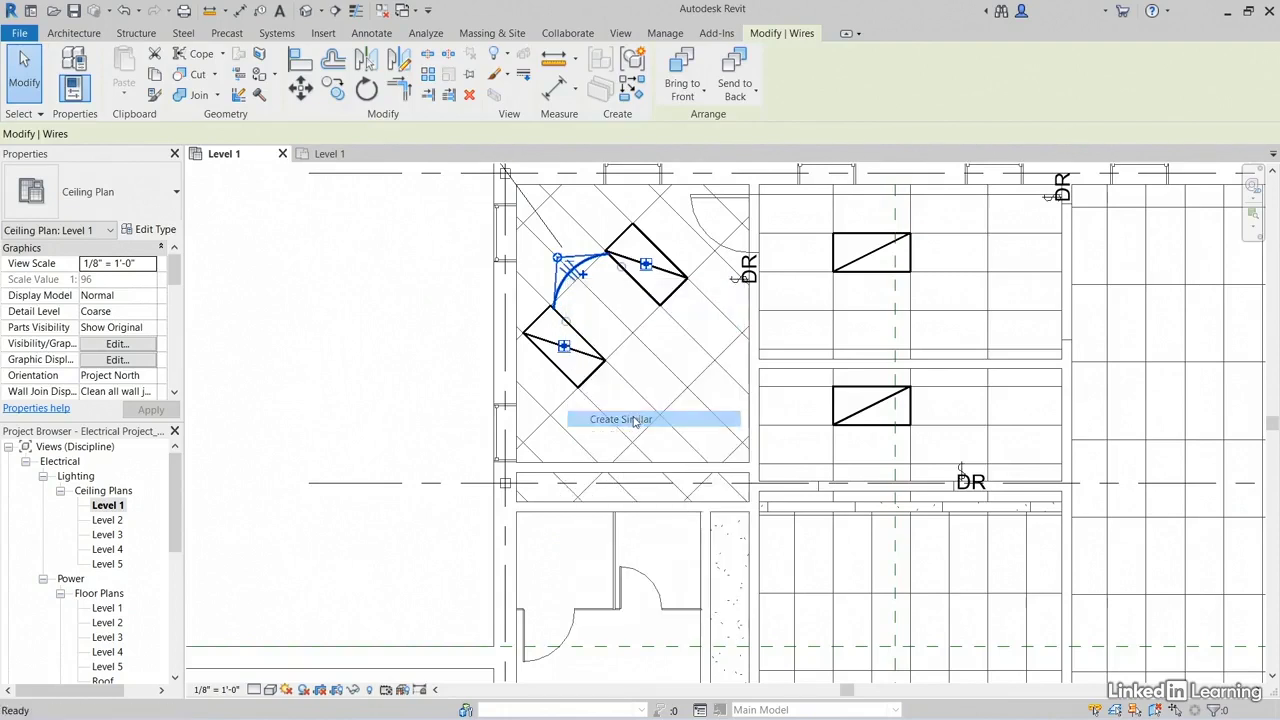
pyautogui.click(565, 352)
pyautogui.click(547, 395)
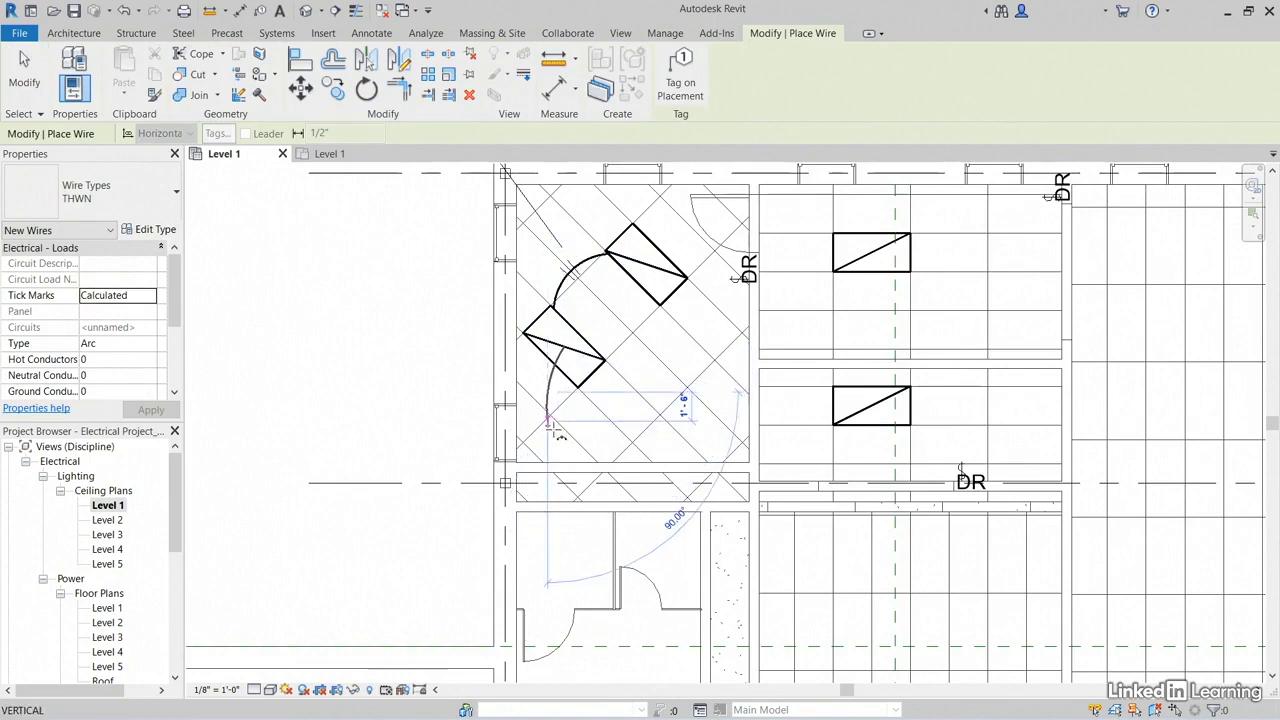
pyautogui.moveTo(560, 438); pyautogui.dragTo(571, 355, button='middle')
pyautogui.scroll(1, 571, 355)
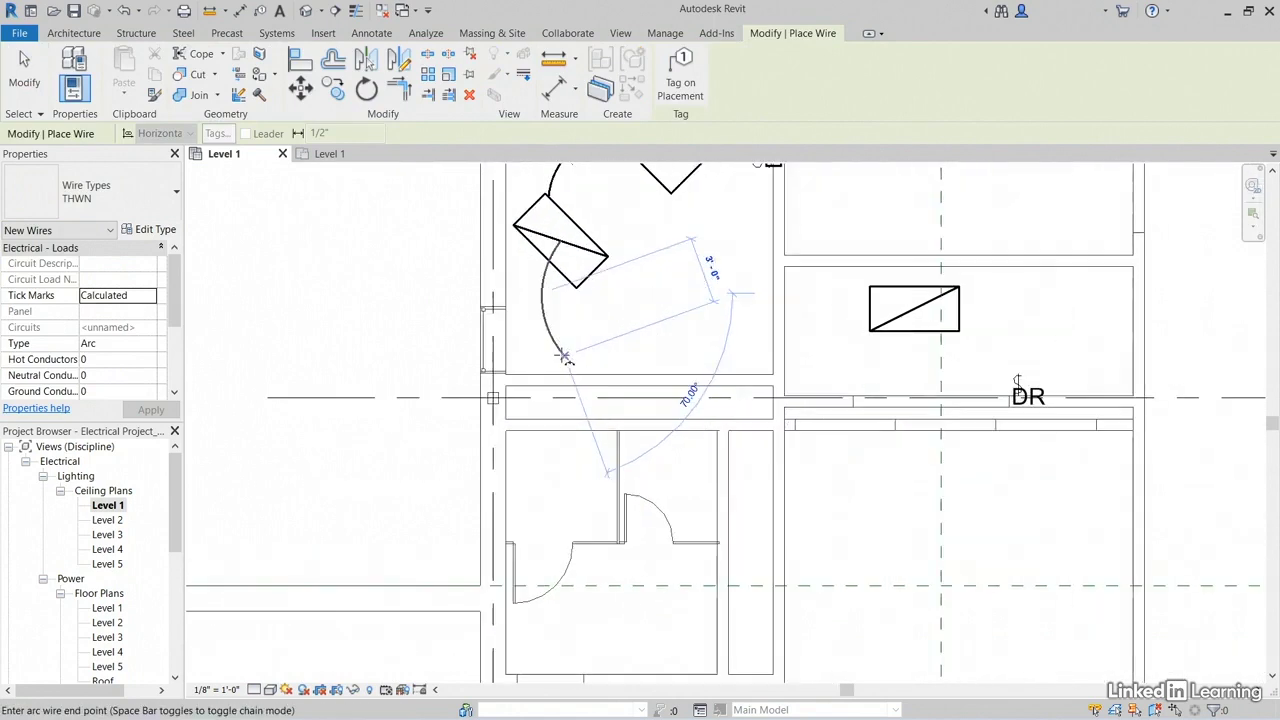
pyautogui.click(562, 360)
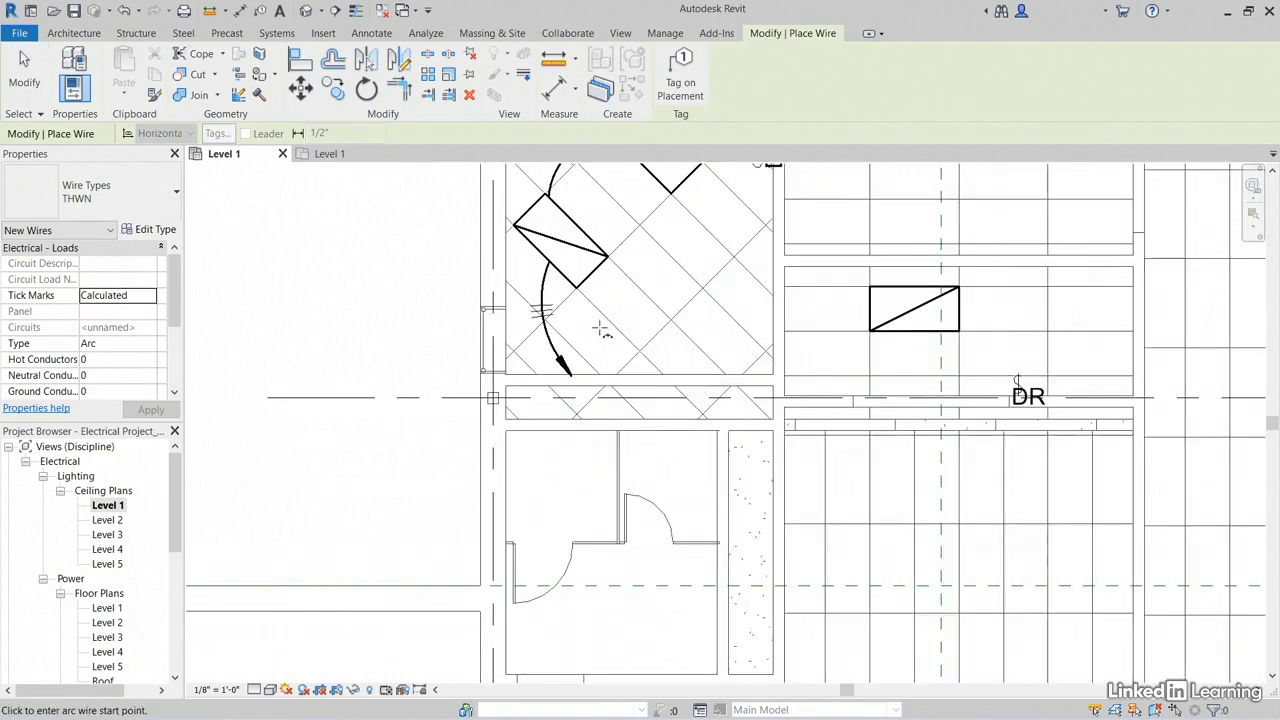
pyautogui.press('Escape')
# Step: Set the Show Tick Marks wiring option to Never in the Electrical Settings
pyautogui.scroll(6, 575, 379)
pyautogui.scroll(-3, 580, 373)
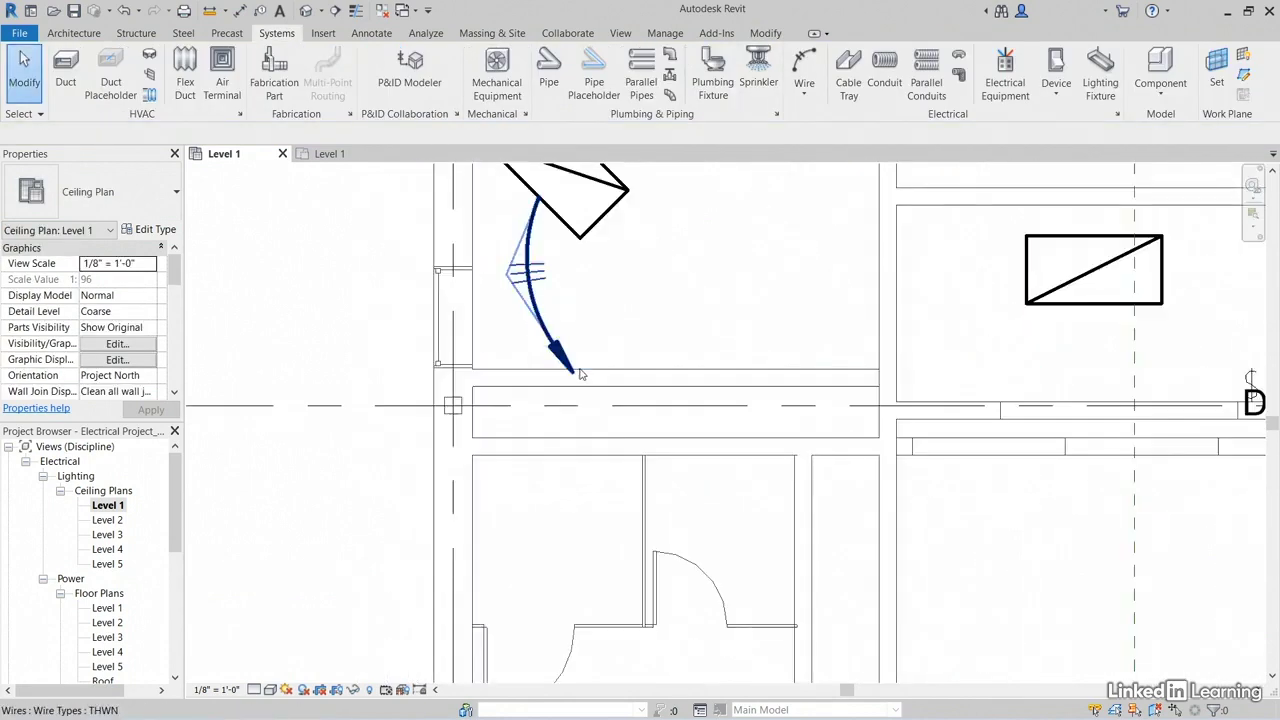
pyautogui.scroll(-2, 580, 373)
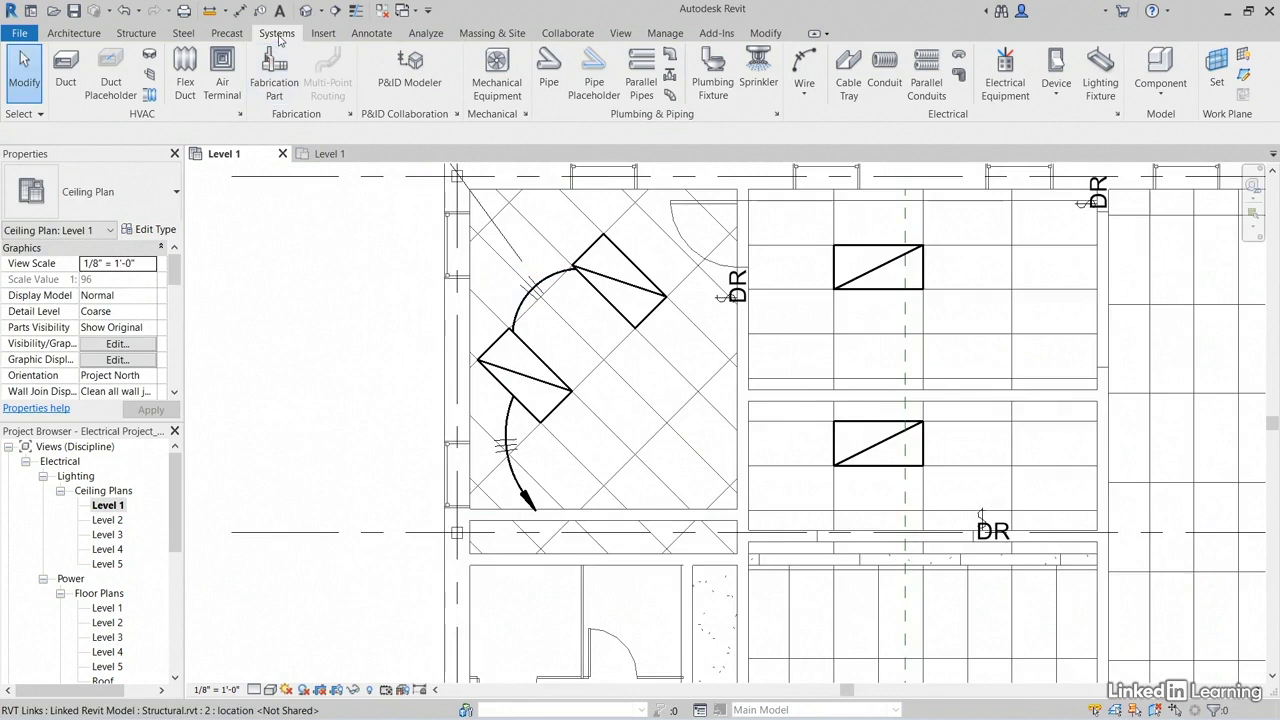
pyautogui.click(1118, 115)
pyautogui.click(343, 231)
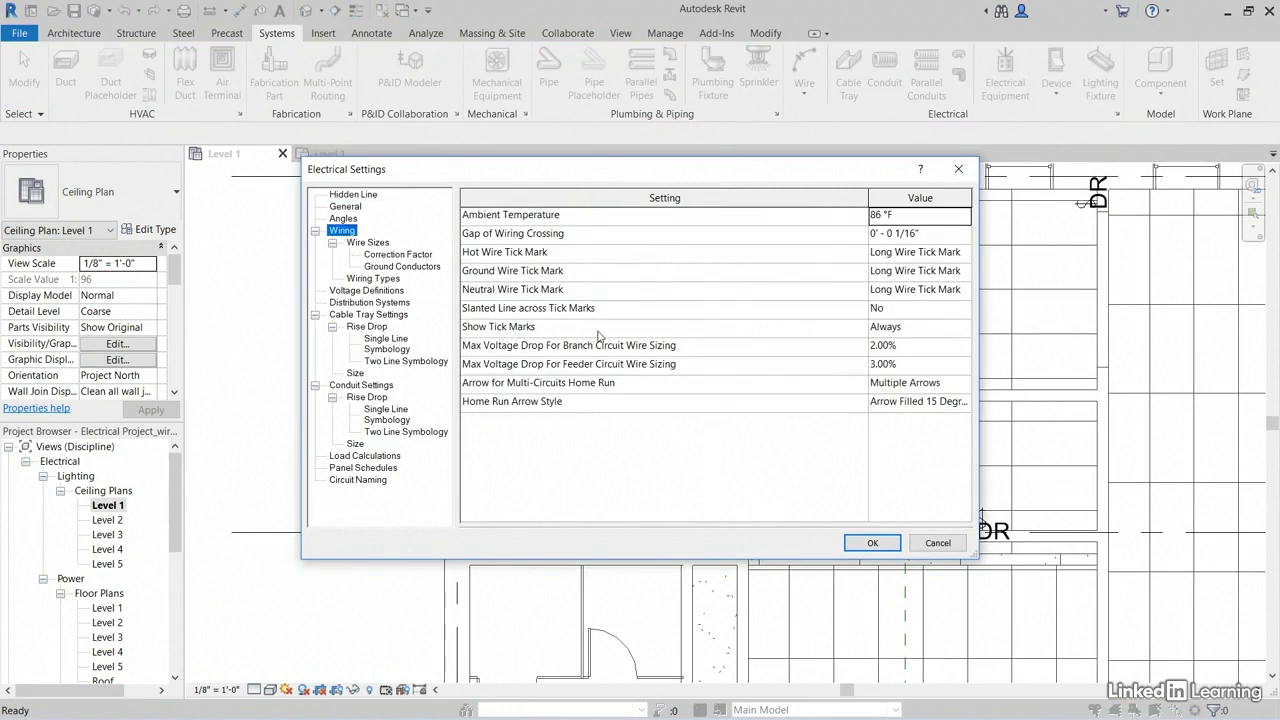
pyautogui.click(934, 329)
pyautogui.click(964, 330)
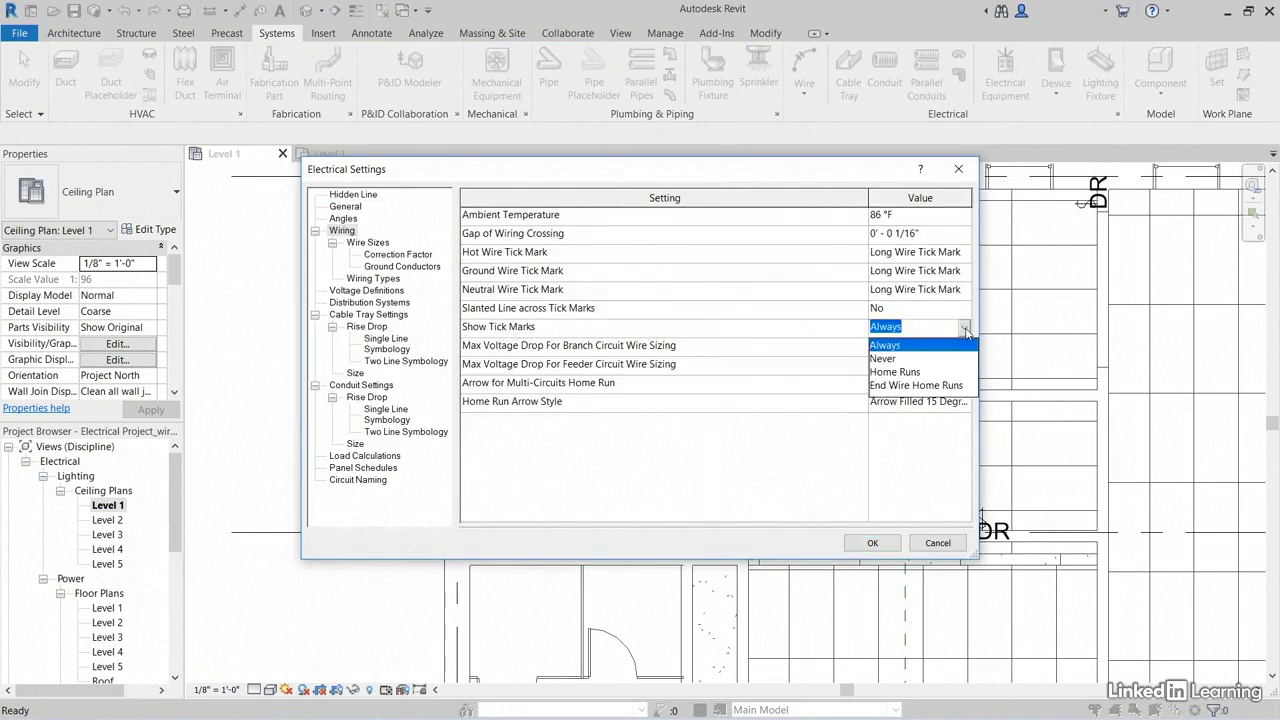
pyautogui.click(891, 358)
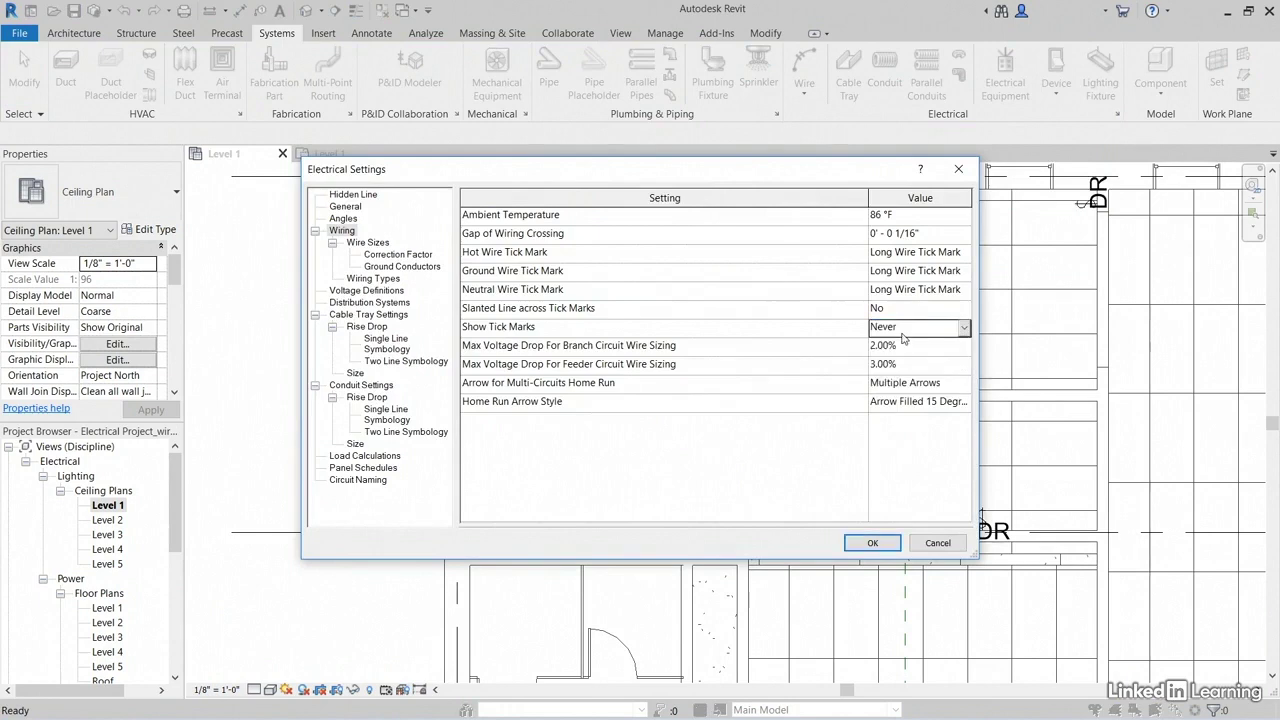
pyautogui.click(873, 543)
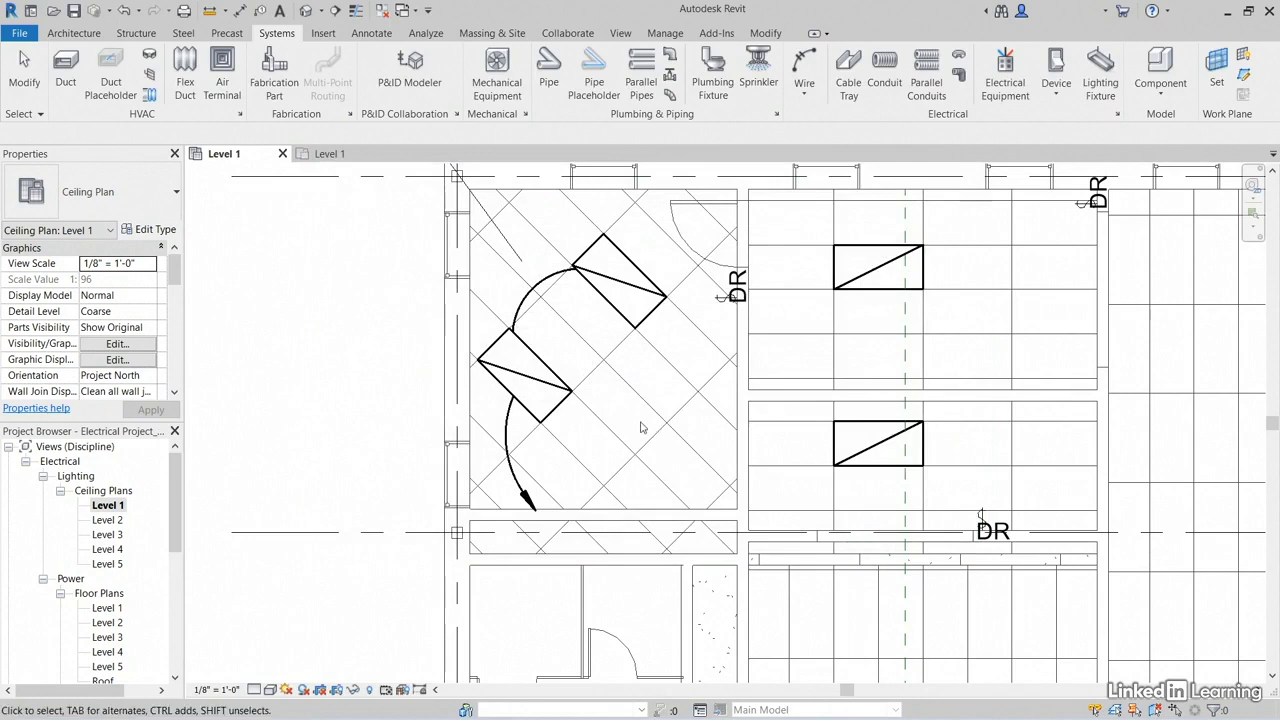
# Step: Tag the Office 101 home run wire by category, using an attached-end leader of 1/2" length
pyautogui.moveTo(641, 427); pyautogui.dragTo(530, 387, button='middle')
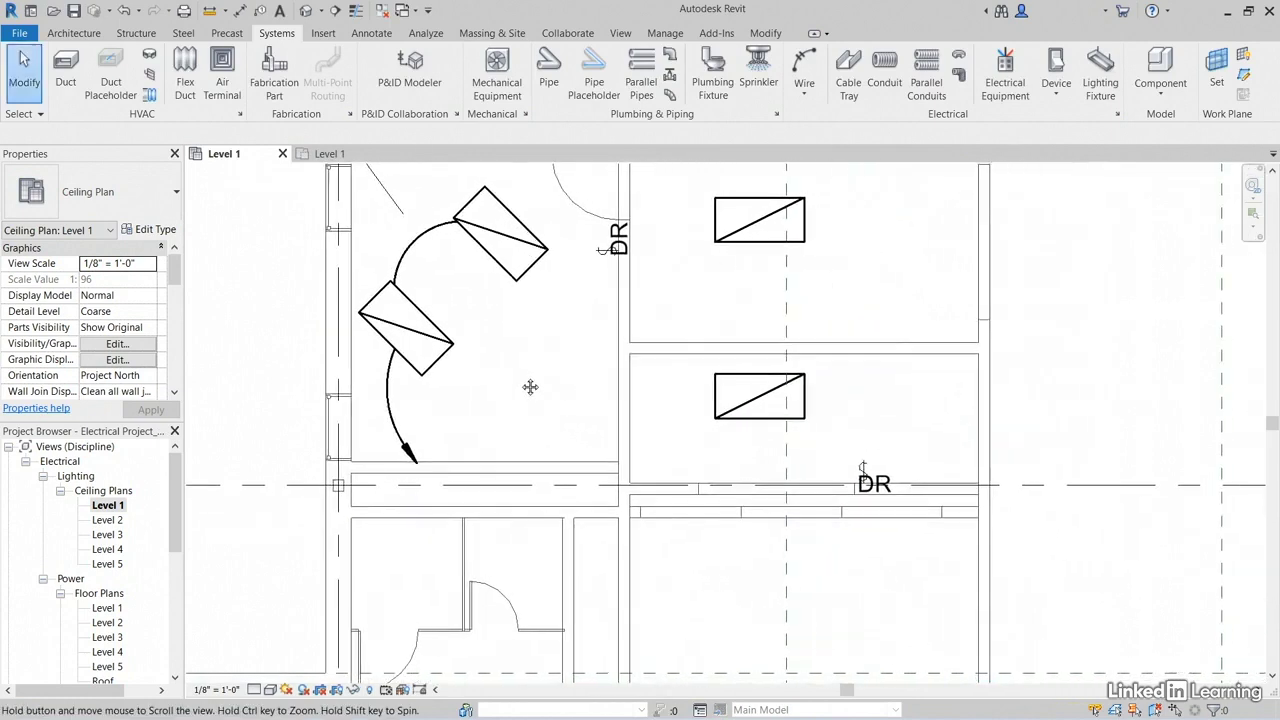
pyautogui.scroll(-1, 520, 383)
pyautogui.moveTo(424, 440); pyautogui.dragTo(525, 370, button='middle')
pyautogui.scroll(5, 525, 370)
pyautogui.scroll(-5, 526, 367)
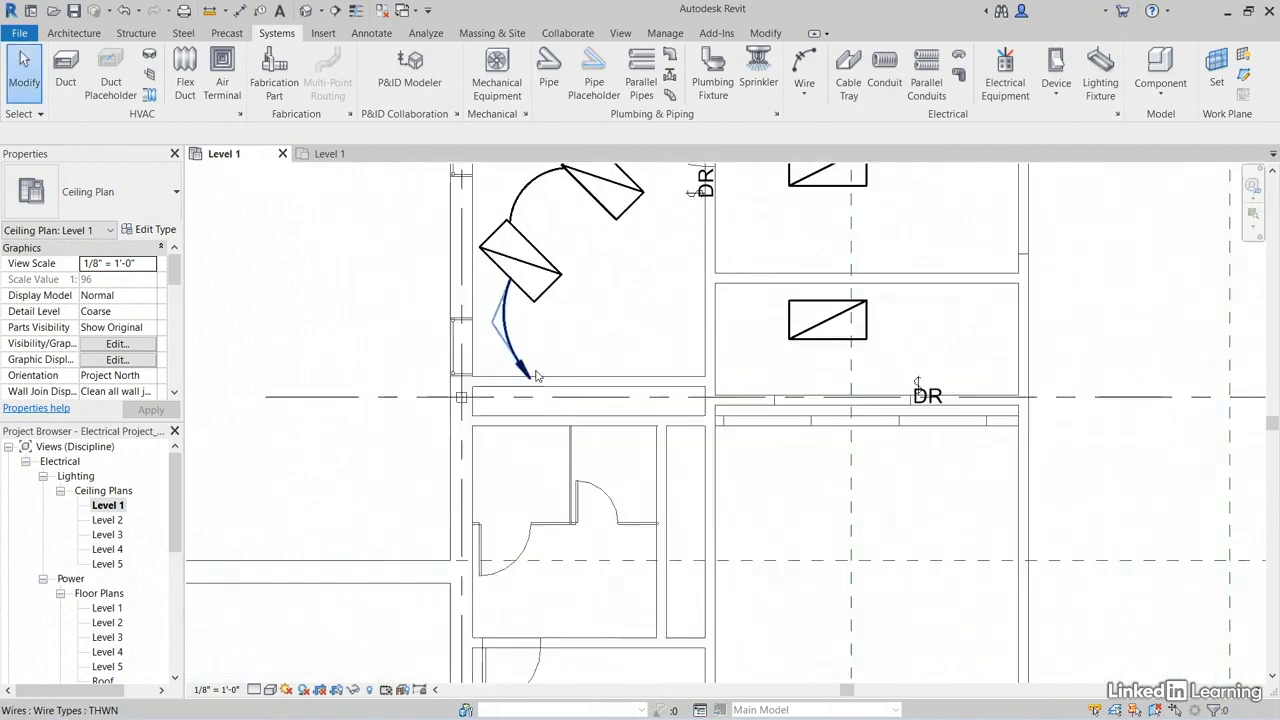
pyautogui.scroll(2, 530, 374)
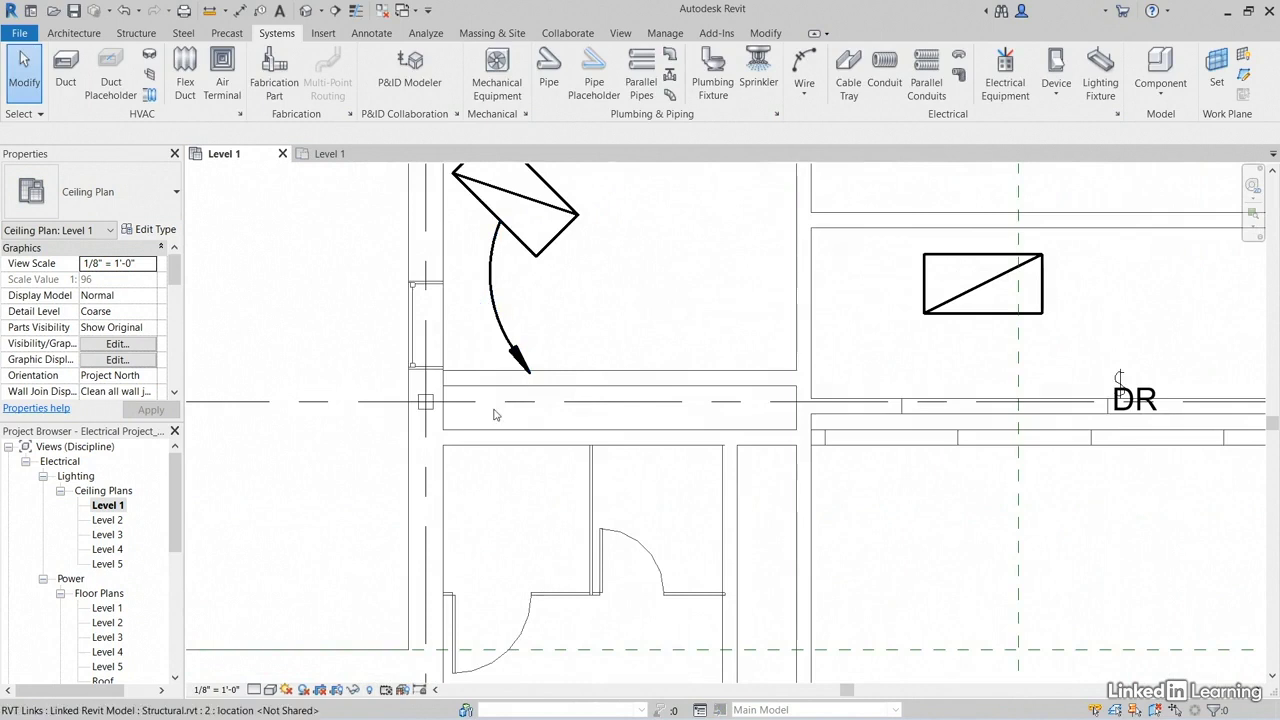
pyautogui.click(259, 12)
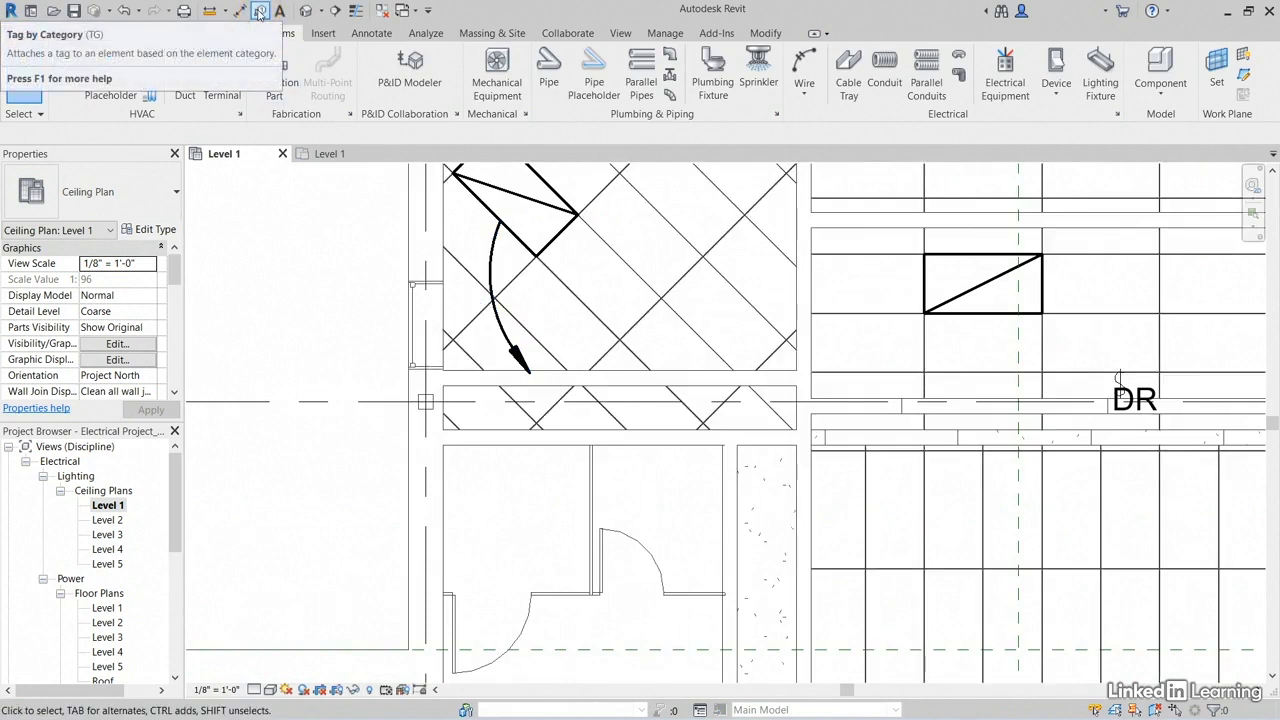
pyautogui.click(259, 12)
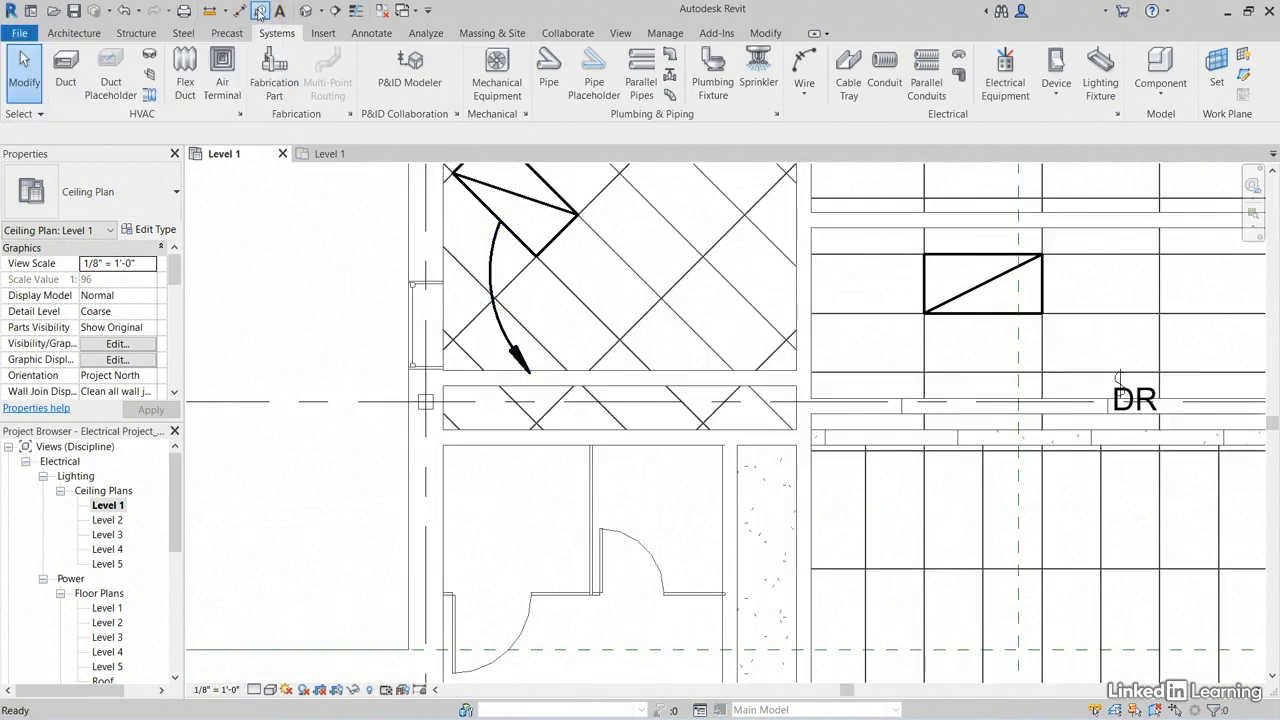
pyautogui.click(515, 358)
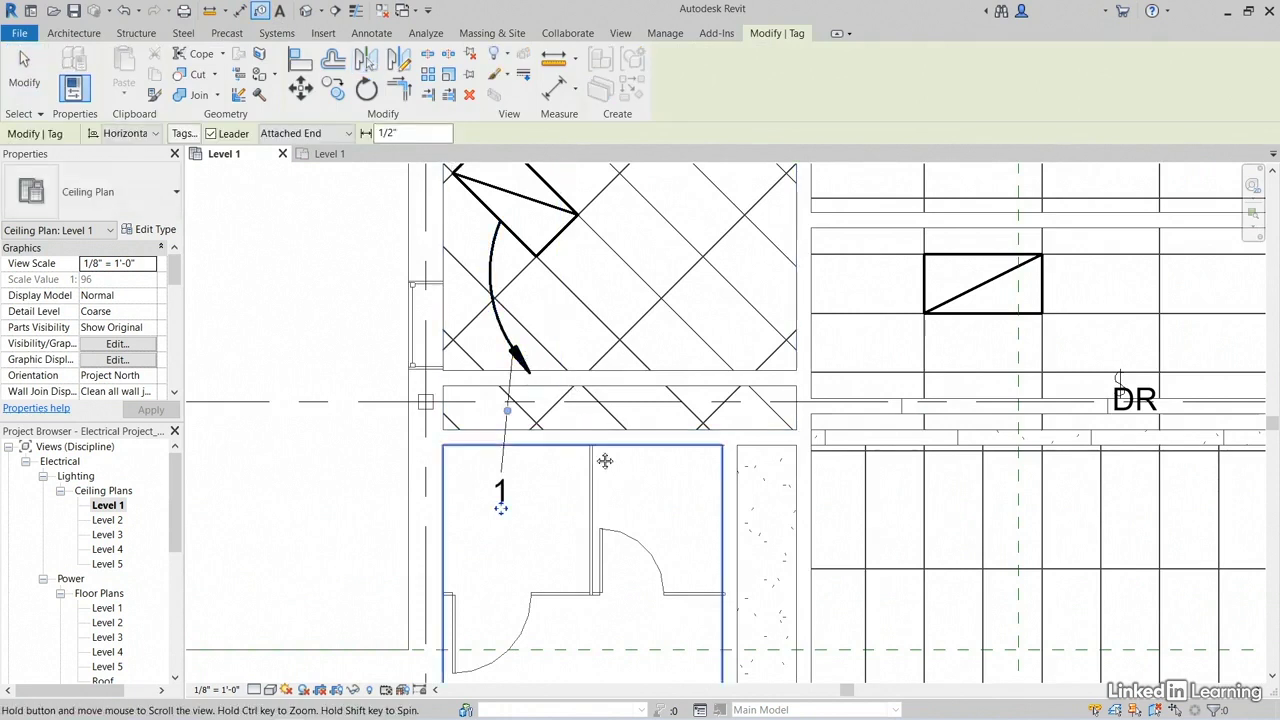
# Step: Move the new wire tag closer to the home run arrow and end the Tag command
pyautogui.scroll(3, 560, 468)
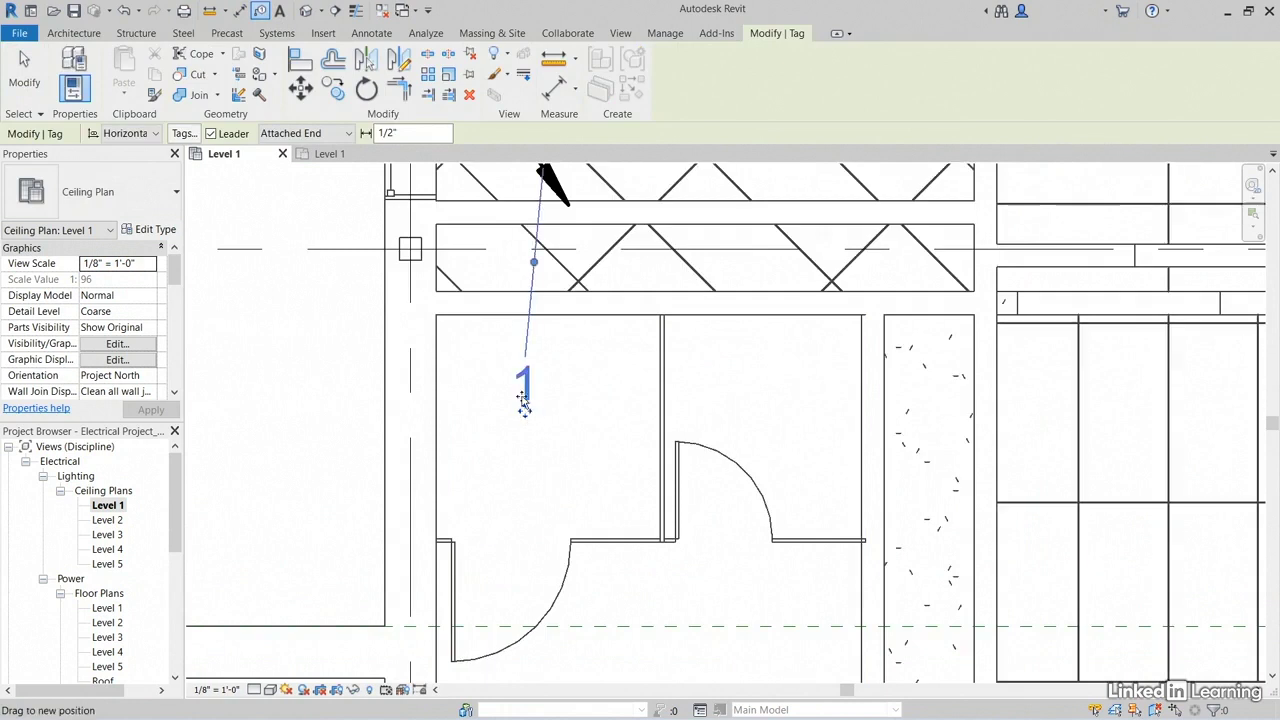
pyautogui.moveTo(530, 427); pyautogui.dragTo(512, 385)
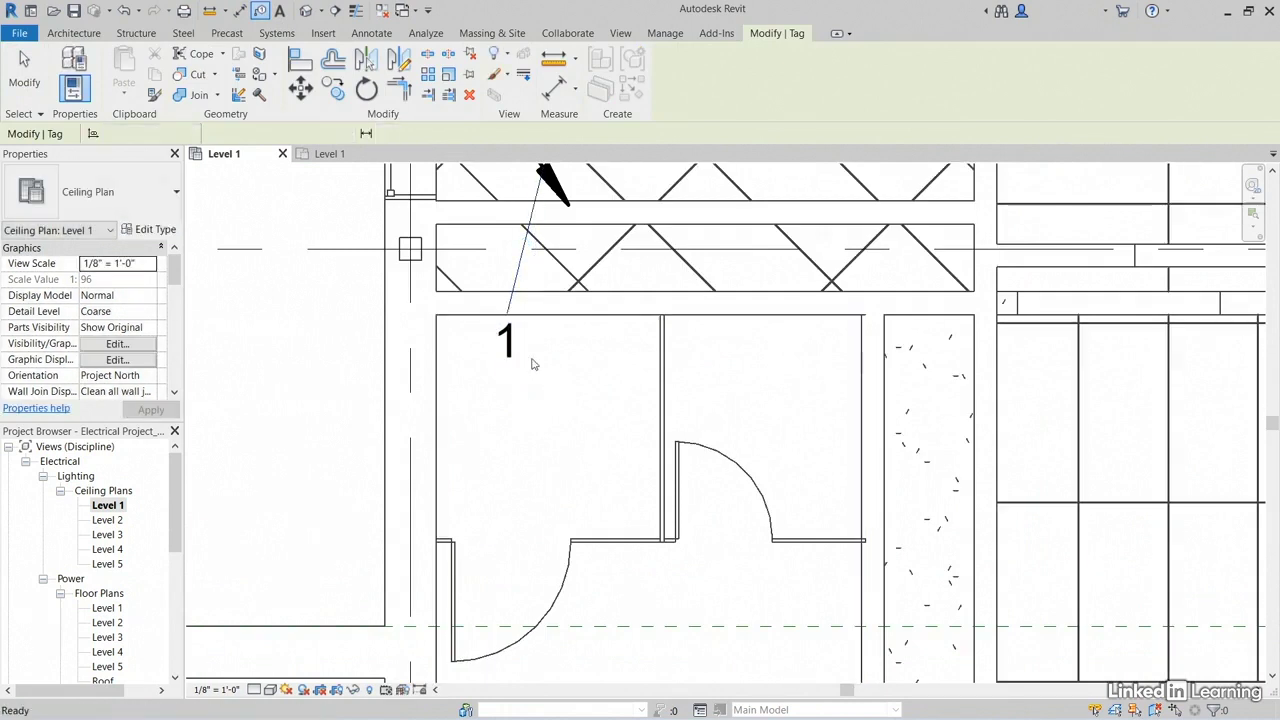
pyautogui.press('Escape')
# Step: Open the Wire Tag family from the placed tag and add the Panel parameter to its Circuits label
pyautogui.click(506, 371)
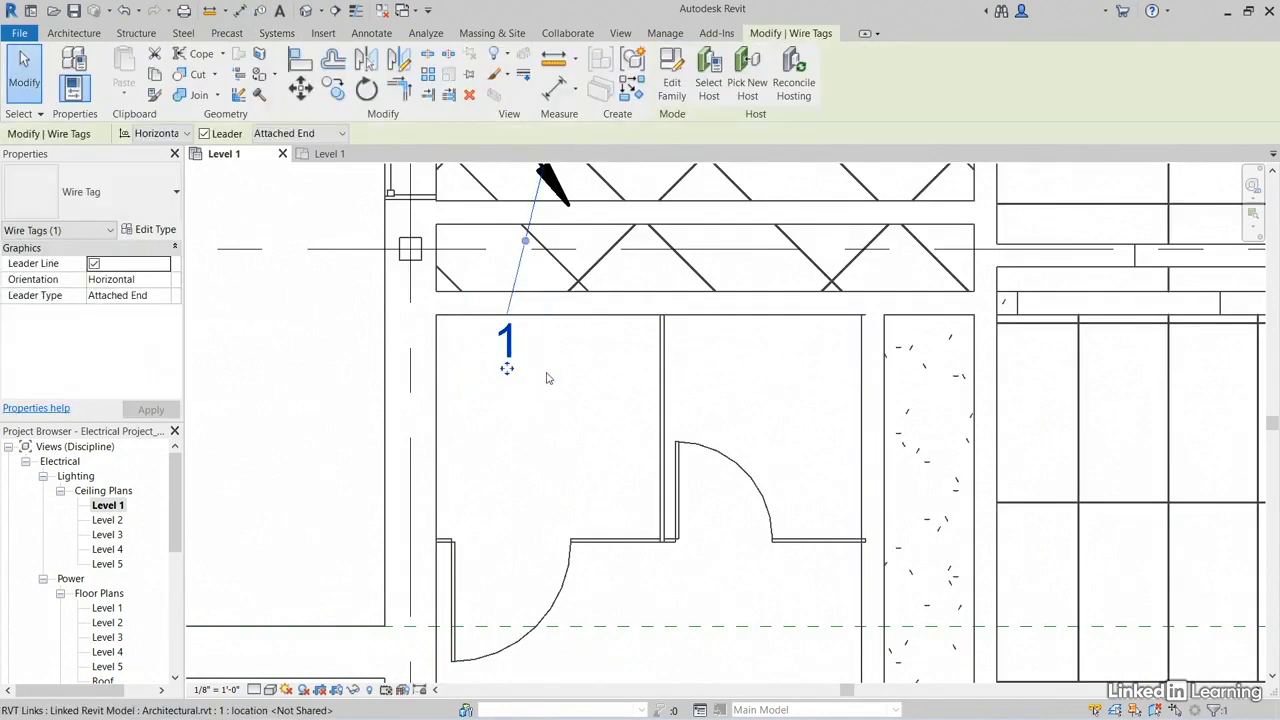
pyautogui.click(672, 88)
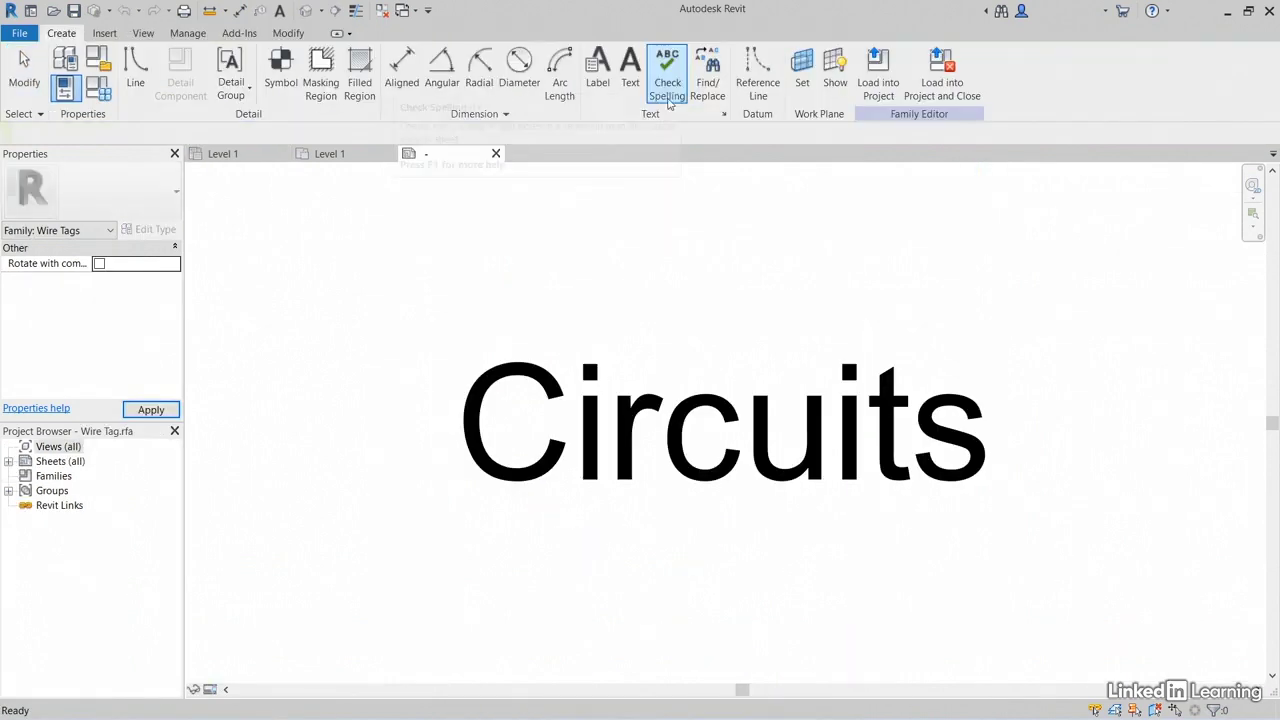
pyautogui.click(688, 437)
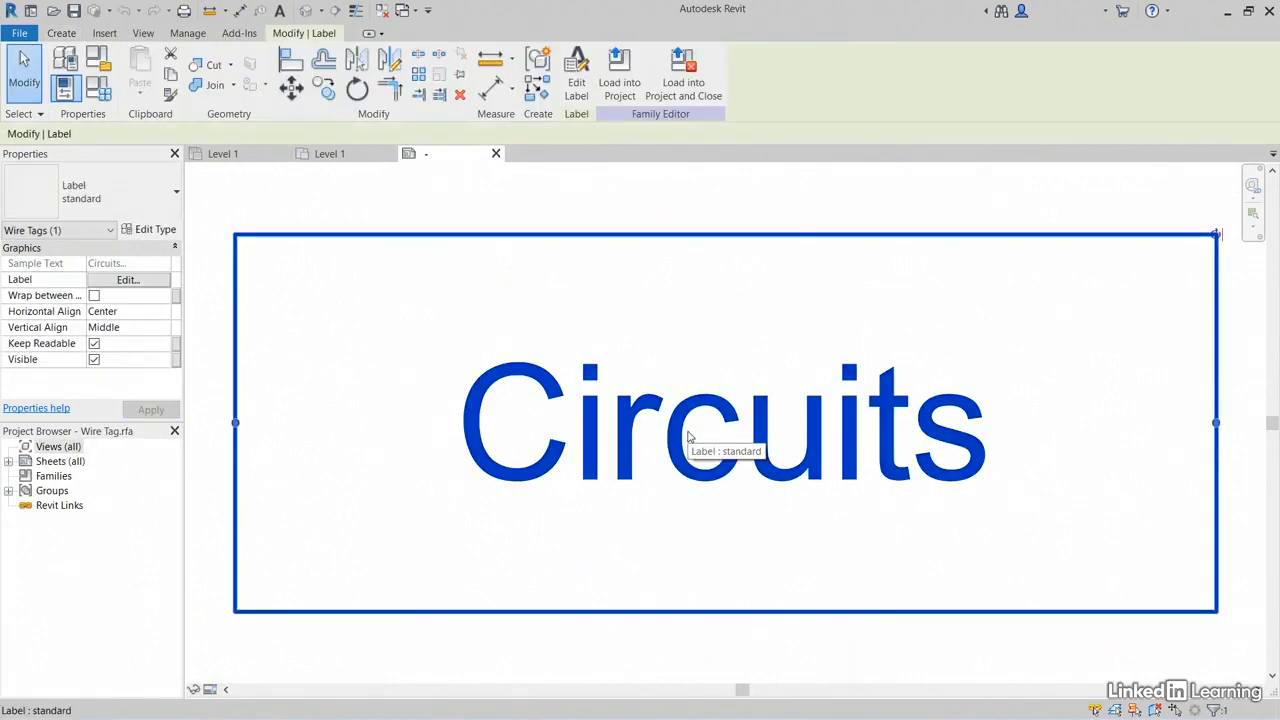
pyautogui.click(580, 80)
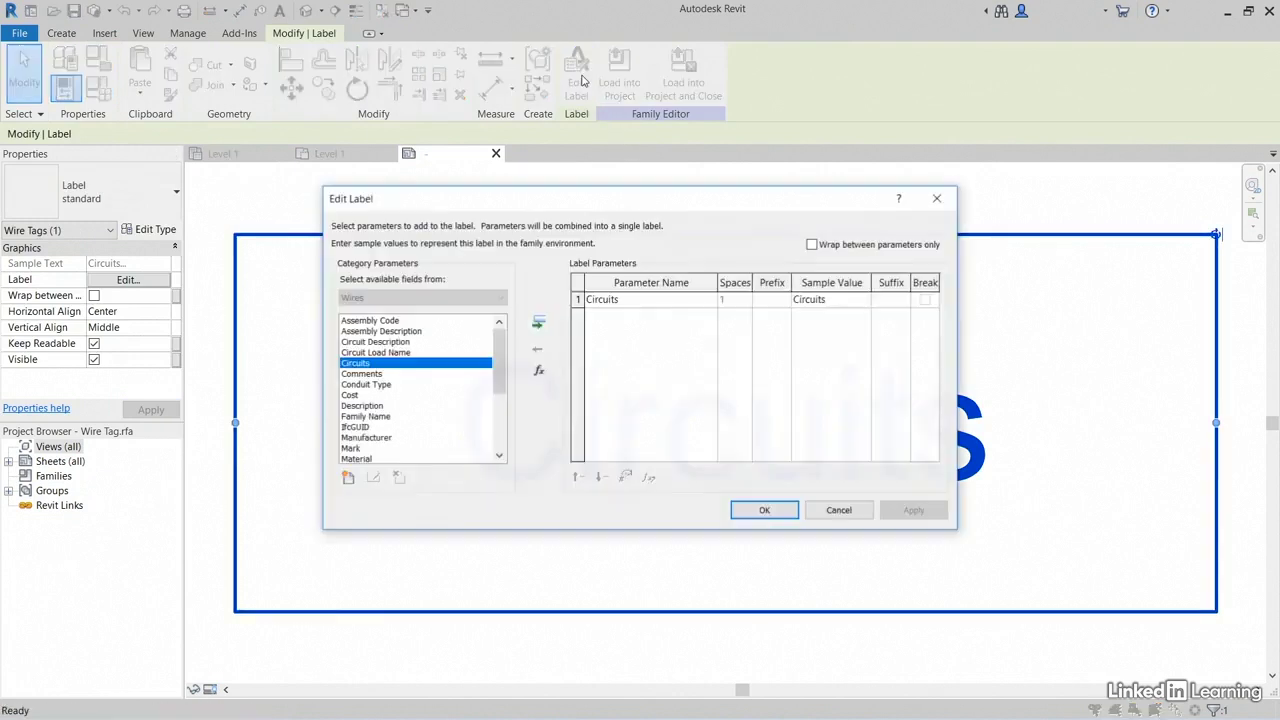
pyautogui.scroll(-2, 412, 420)
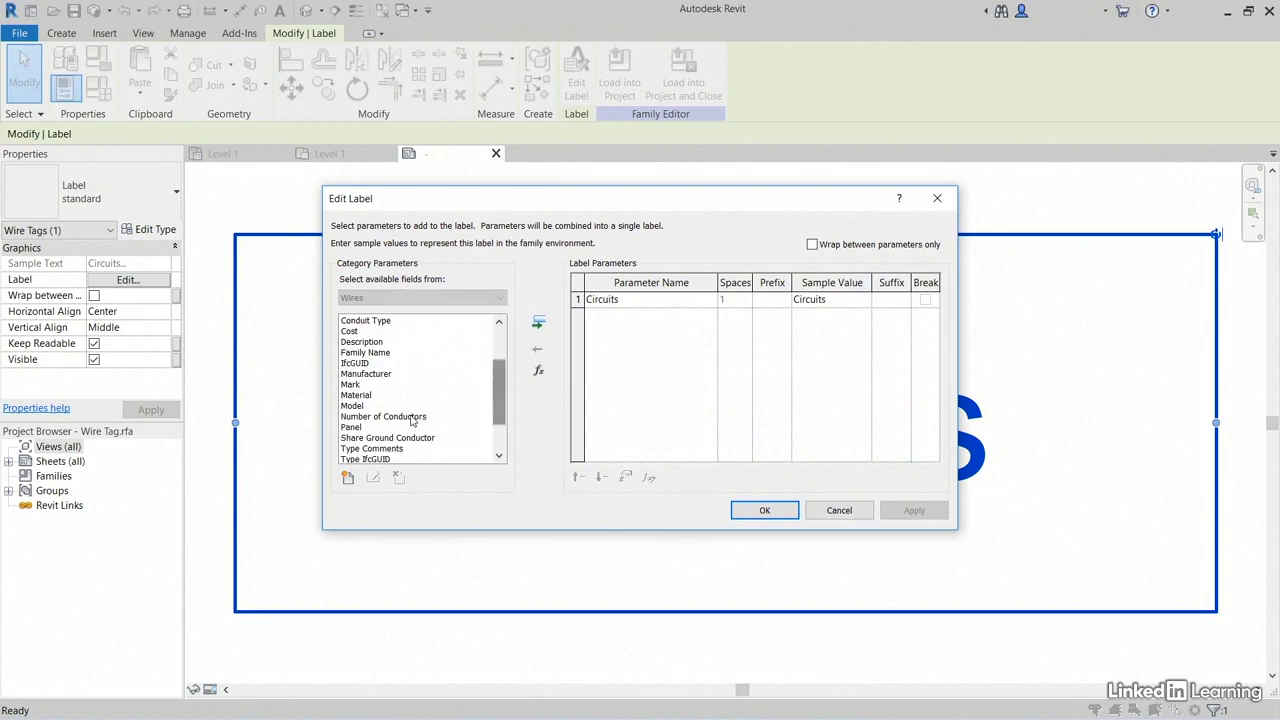
pyautogui.click(352, 429)
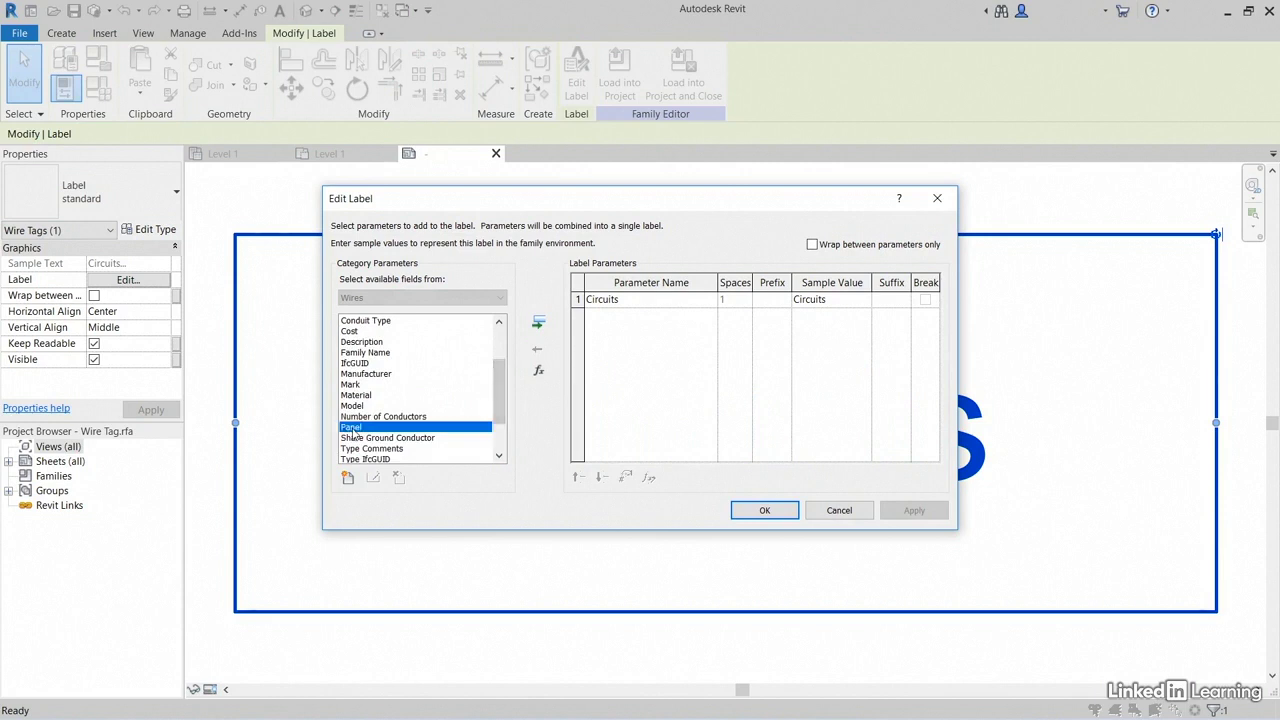
pyautogui.click(538, 323)
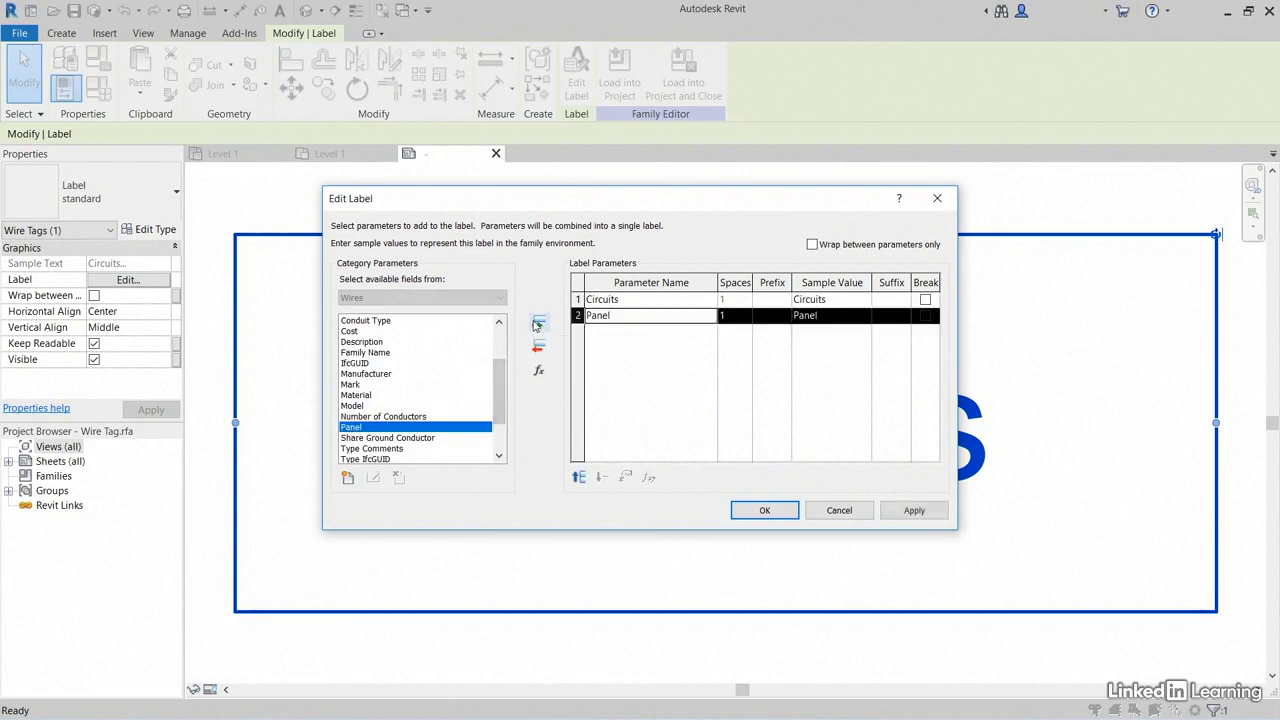
# Step: Place the Panel parameter ahead of Circuits in the label, give Panel a comma suffix, and accept the label changes
pyautogui.click(579, 478)
pyautogui.click(885, 300)
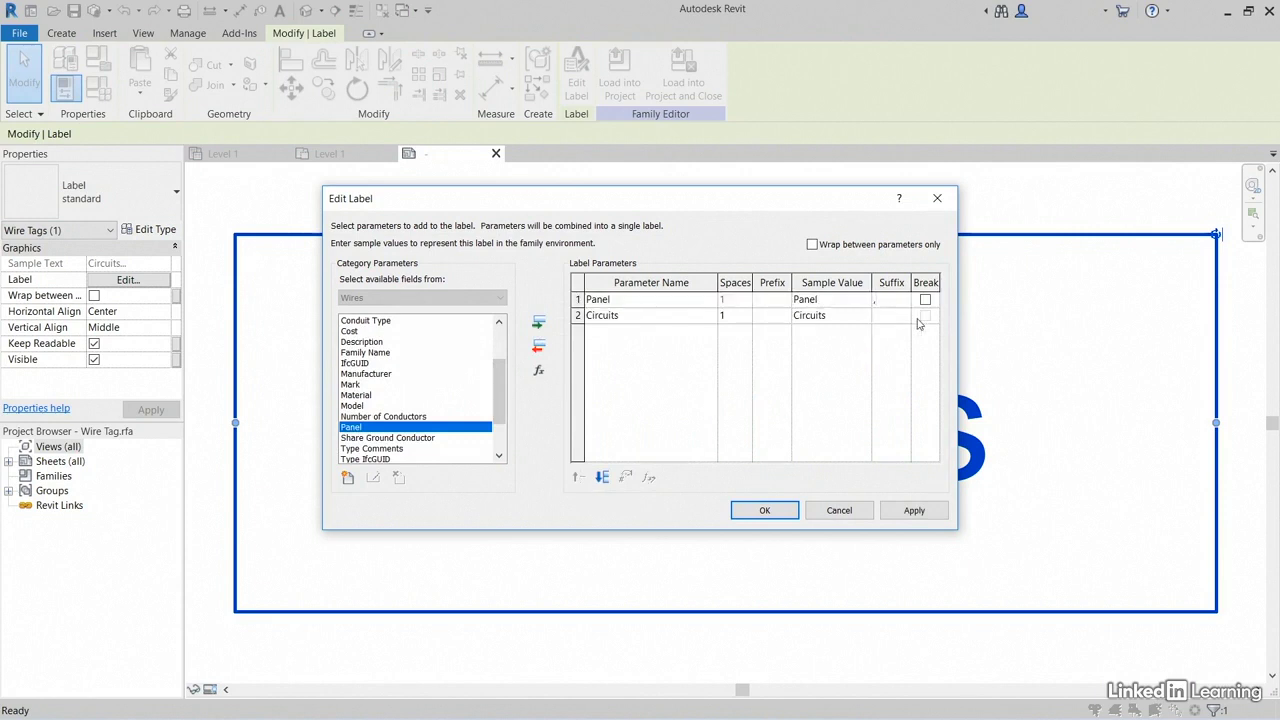
pyautogui.click(763, 511)
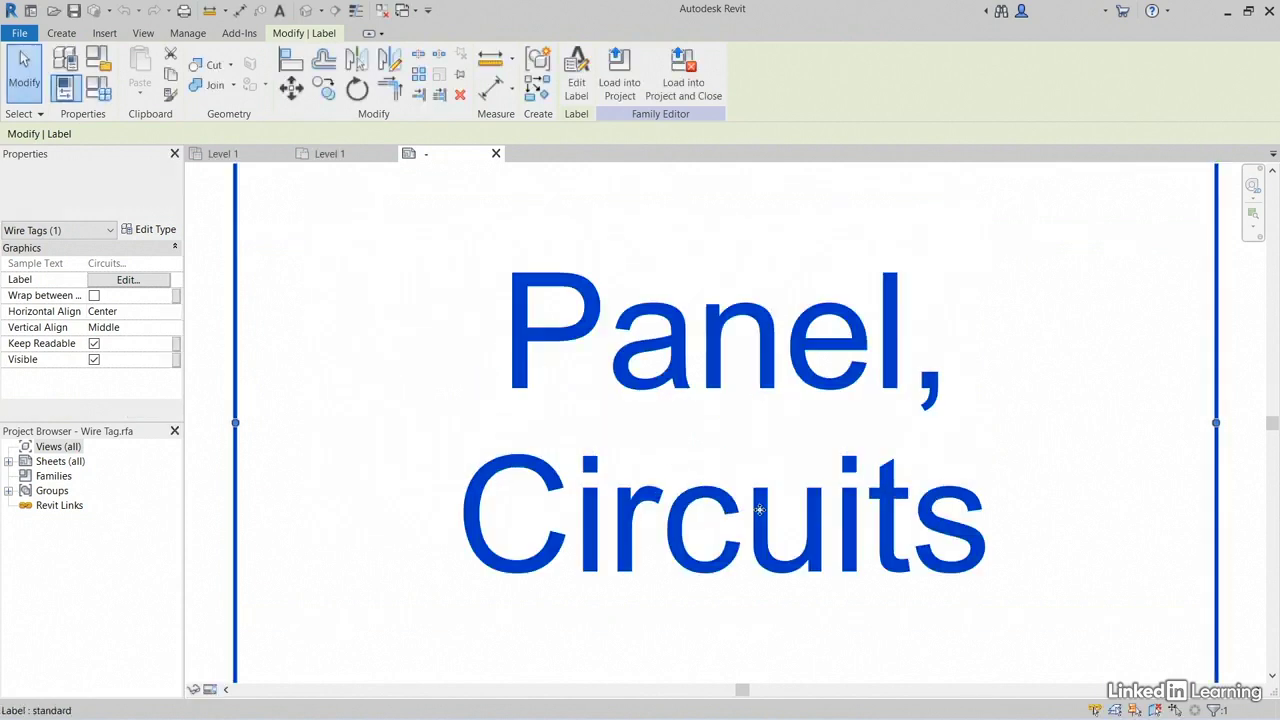
# Step: Load the edited Wire Tag family into the project, overwriting the existing version
pyautogui.click(617, 80)
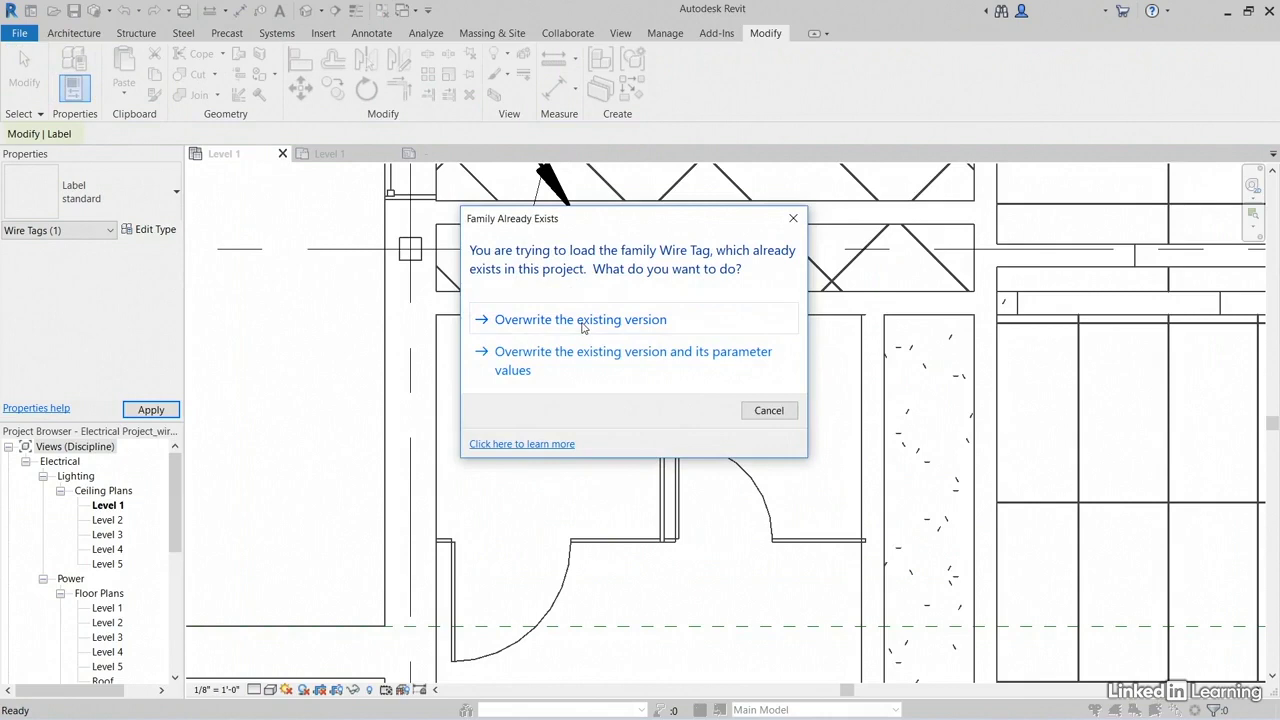
pyautogui.click(583, 320)
pyautogui.press('Escape')
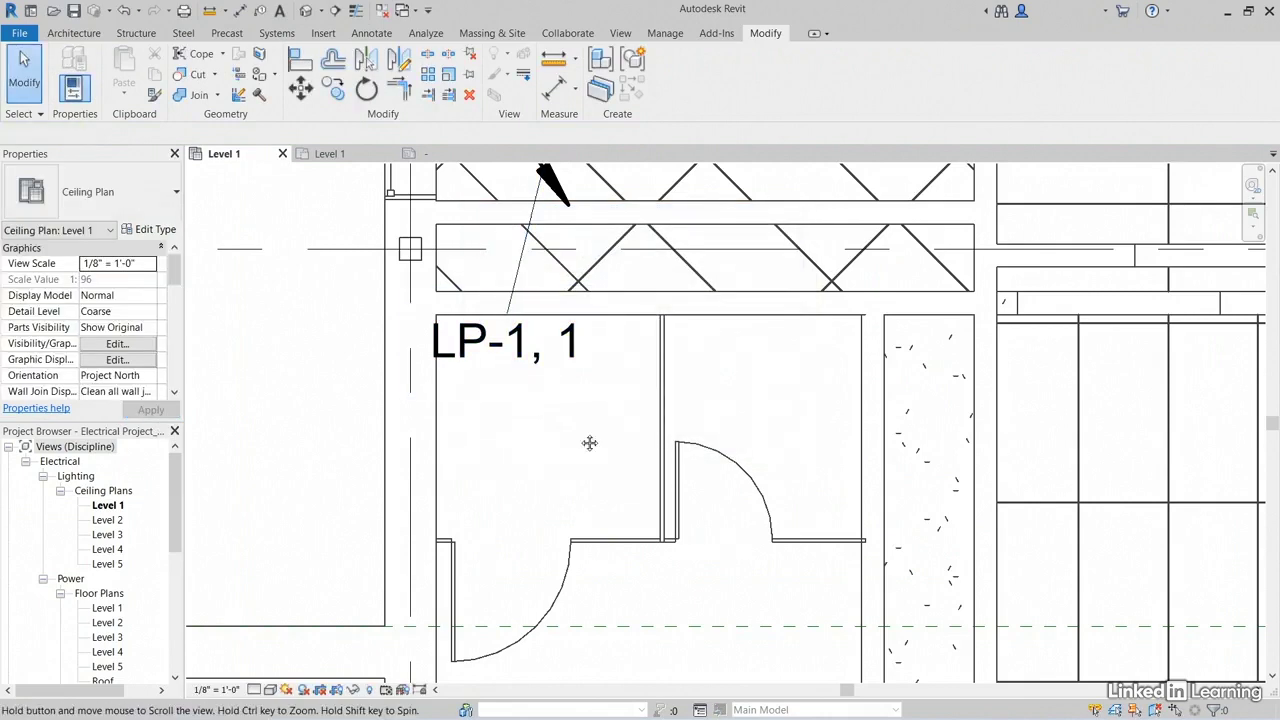
# Step: Inspect the updated wire tag at the home run and locate the two panels in the Electrical room on the ceiling plan
pyautogui.moveTo(590, 443); pyautogui.dragTo(646, 492, button='middle')
pyautogui.scroll(-2, 613, 374)
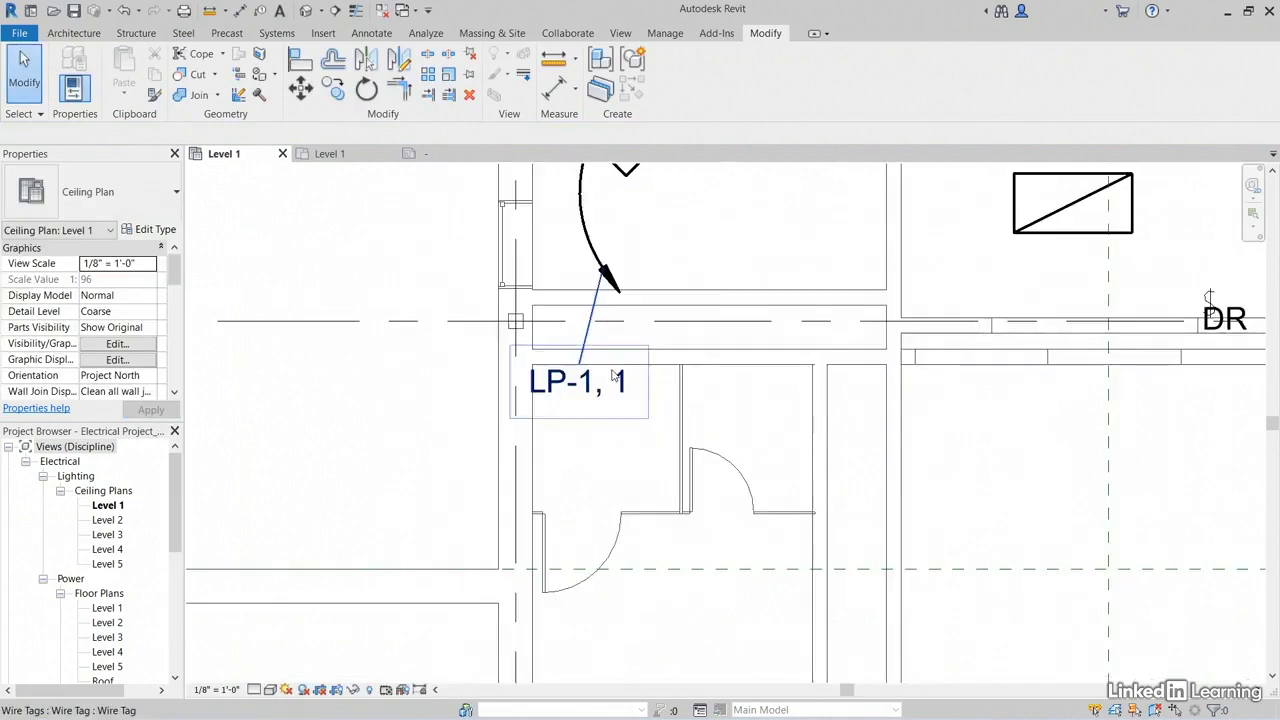
pyautogui.scroll(-5, 613, 374)
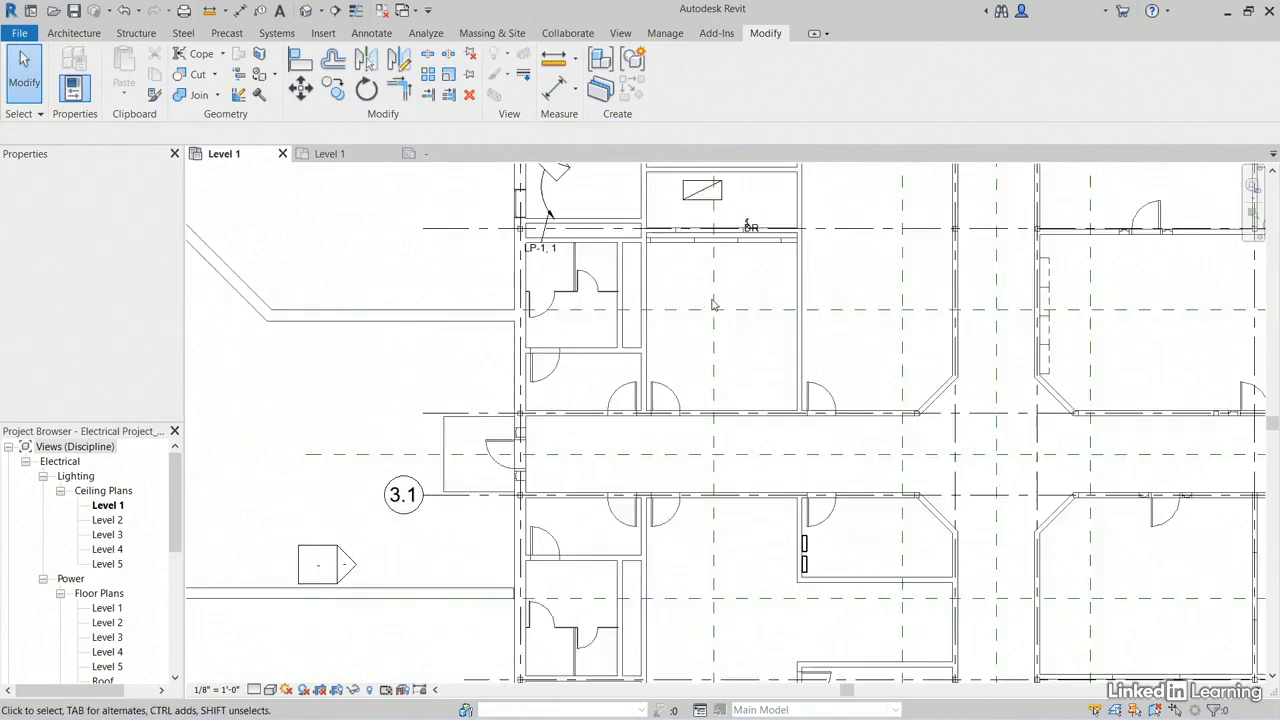
pyautogui.scroll(-1, 713, 304)
pyautogui.moveTo(766, 423); pyautogui.dragTo(658, 295, button='middle')
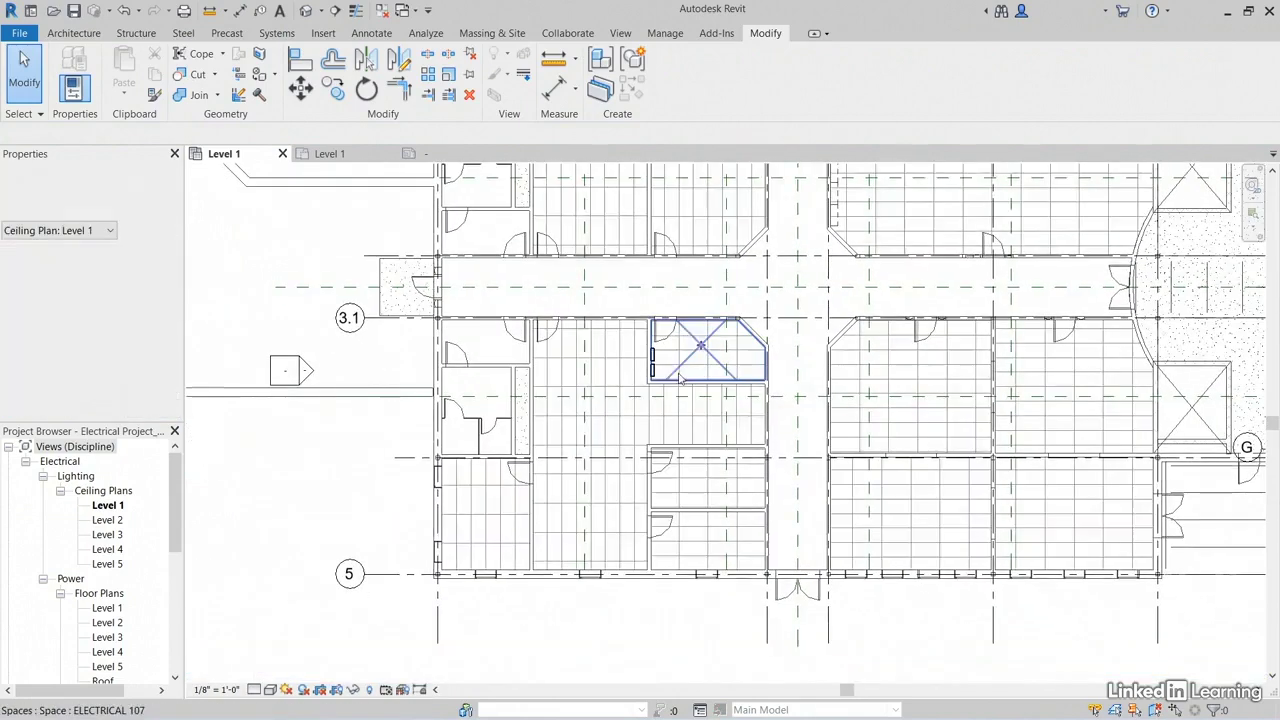
pyautogui.scroll(5, 680, 378)
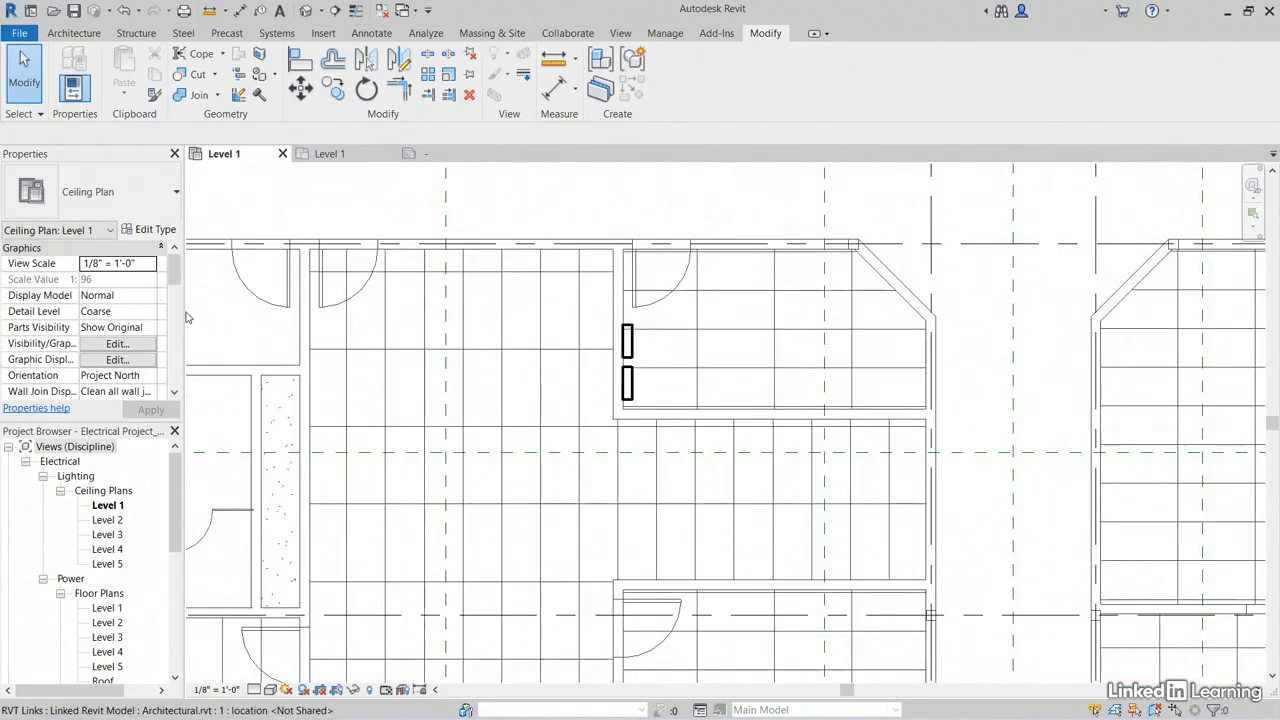
# Step: Switch to the Level 1 power floor plan and focus on the two panels in Electrical room 107
pyautogui.click(332, 154)
pyautogui.moveTo(716, 639); pyautogui.dragTo(528, 194, button='middle')
pyautogui.moveTo(740, 443); pyautogui.dragTo(646, 449, button='middle')
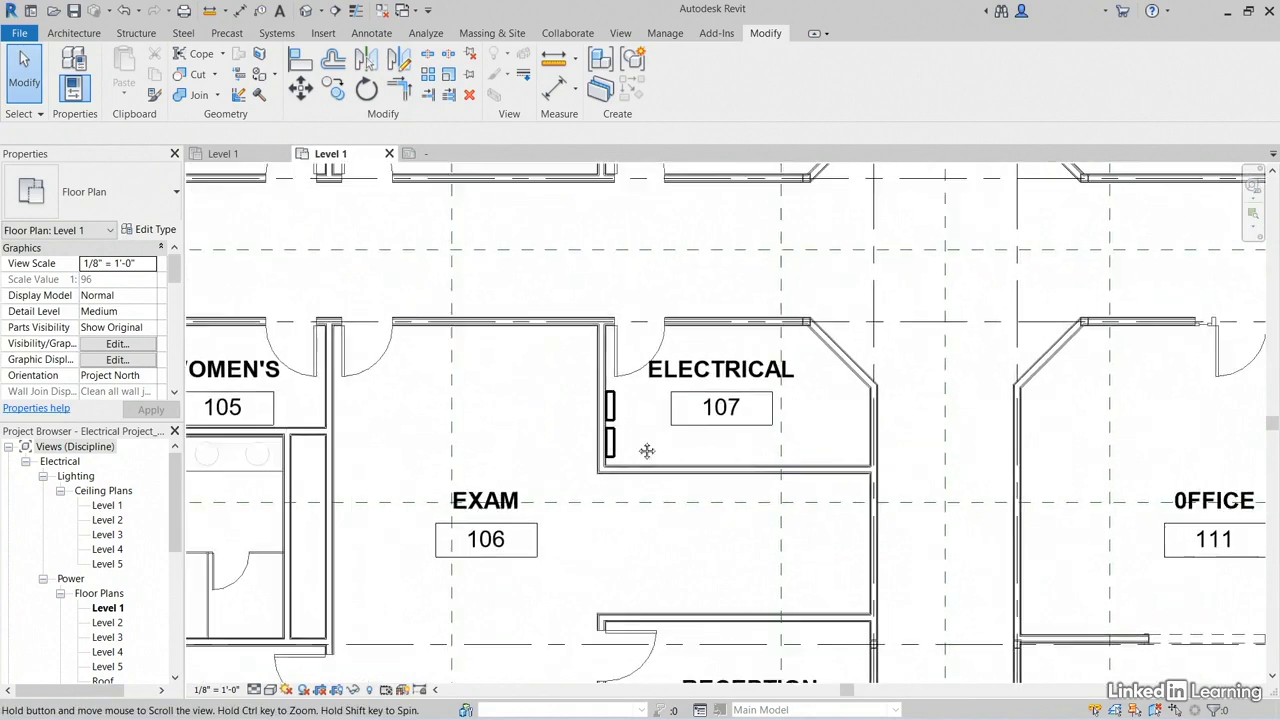
pyautogui.scroll(5, 633, 410)
pyautogui.scroll(-1, 532, 291)
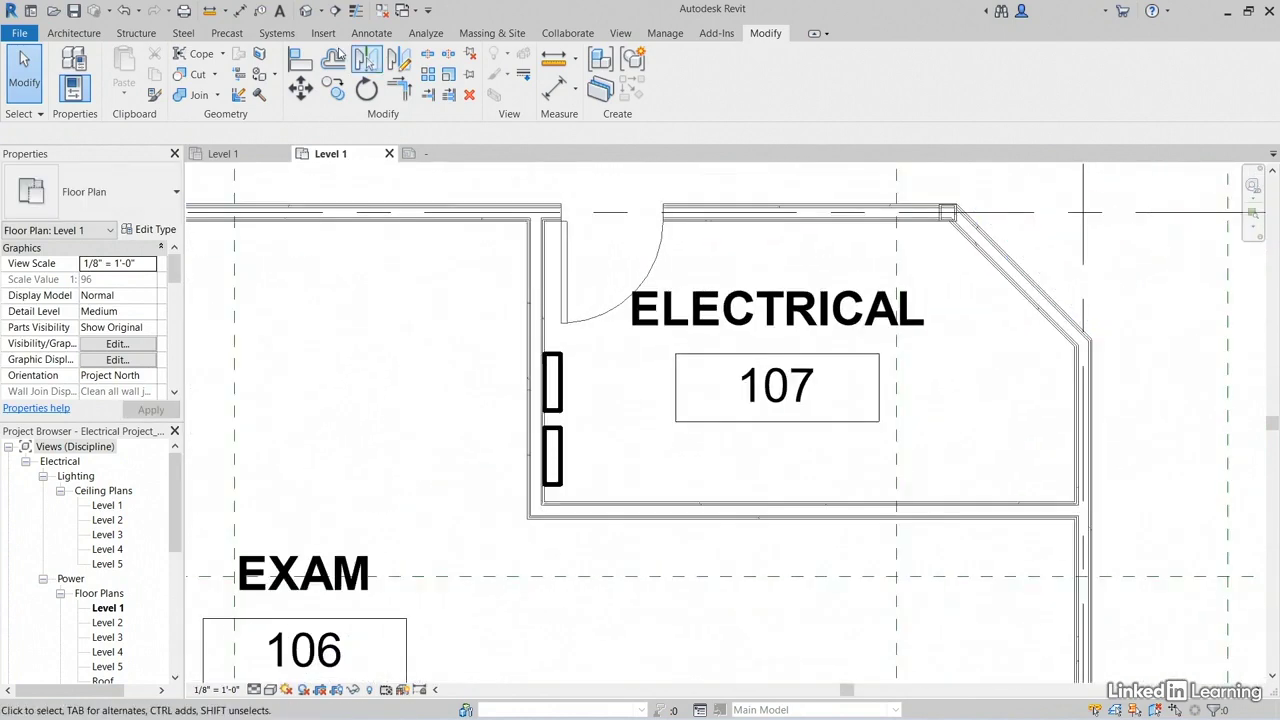
# Step: Tag panel PP-1 by category with a Free End leader, placing the tag outside the Electrical room in Exam 106
pyautogui.click(261, 12)
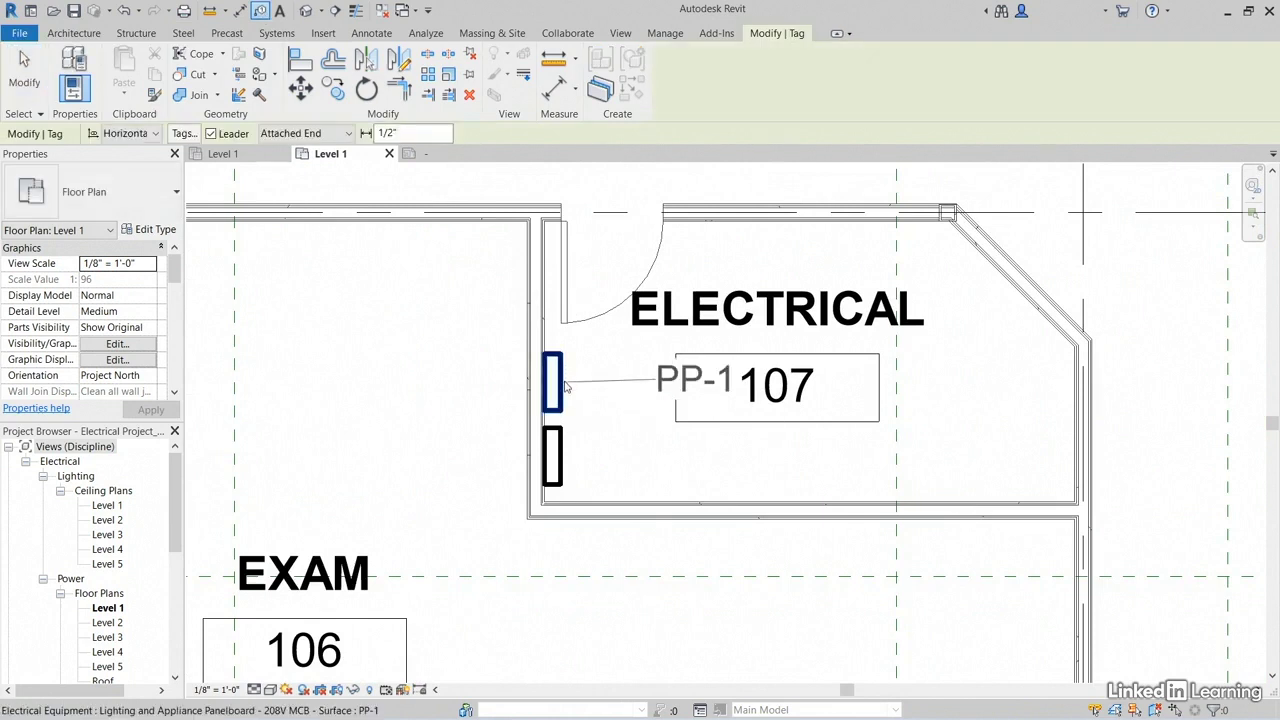
pyautogui.click(314, 136)
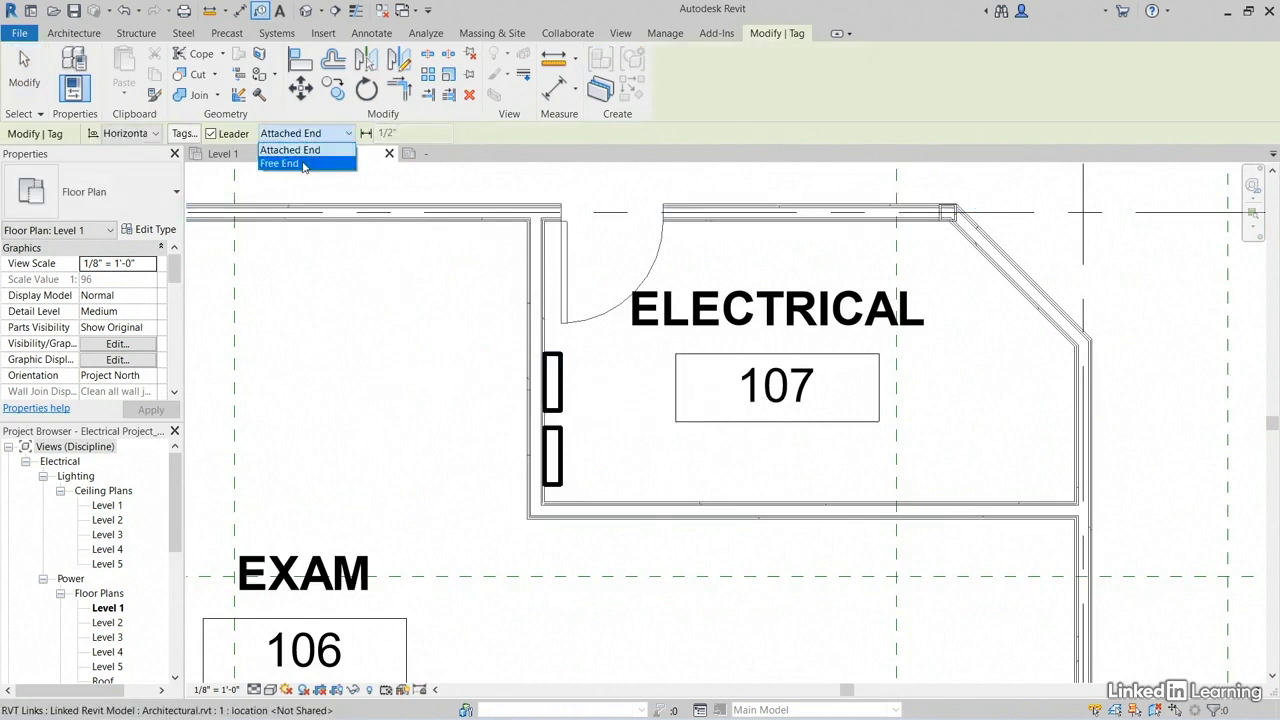
pyautogui.click(305, 164)
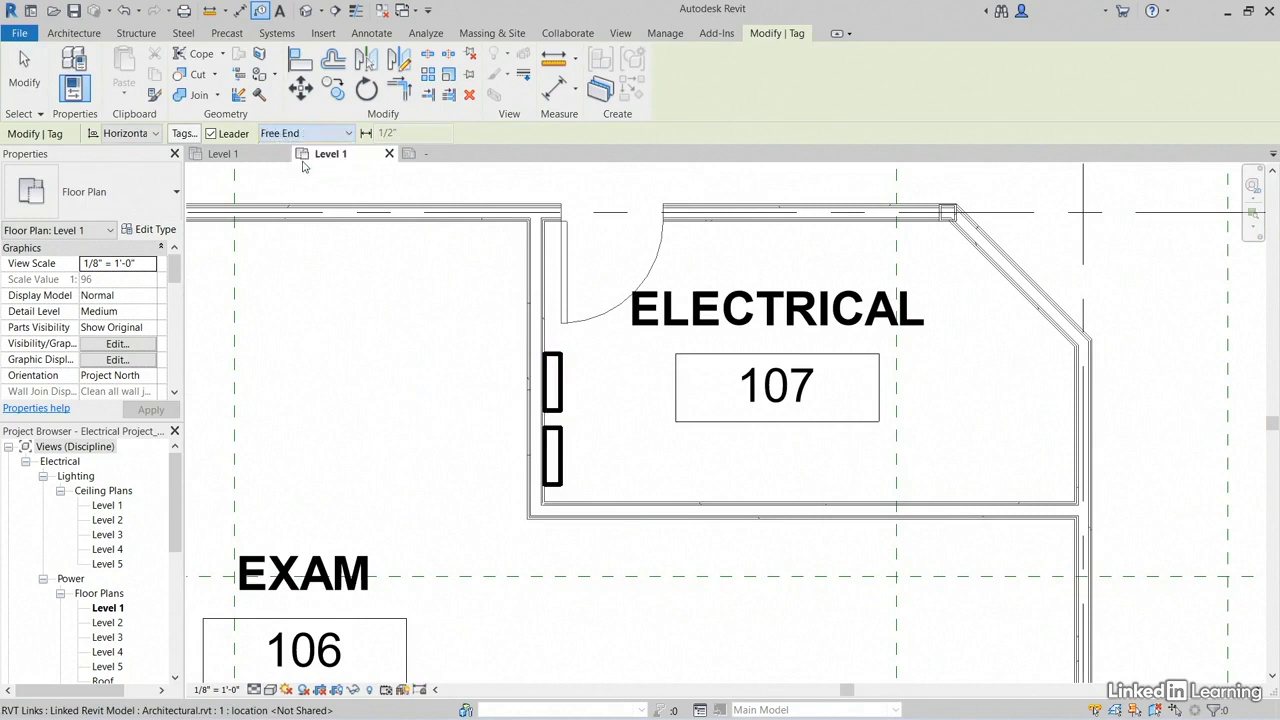
pyautogui.click(540, 370)
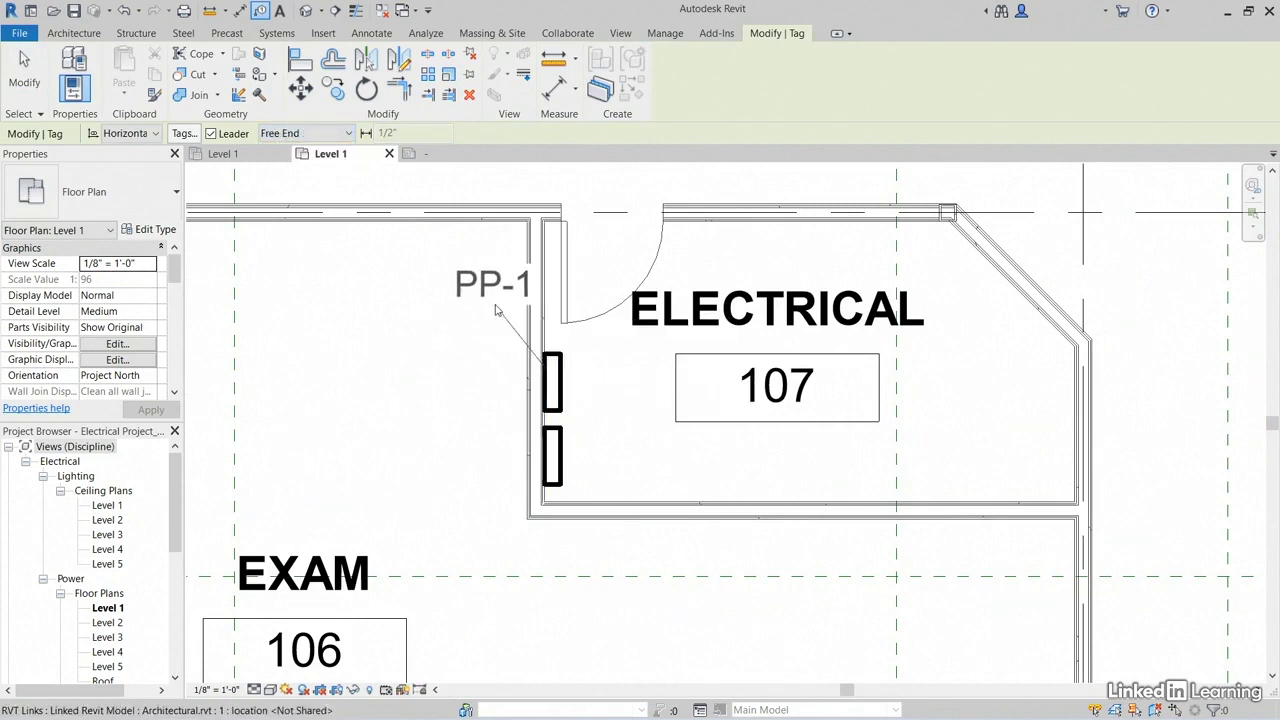
pyautogui.click(463, 307)
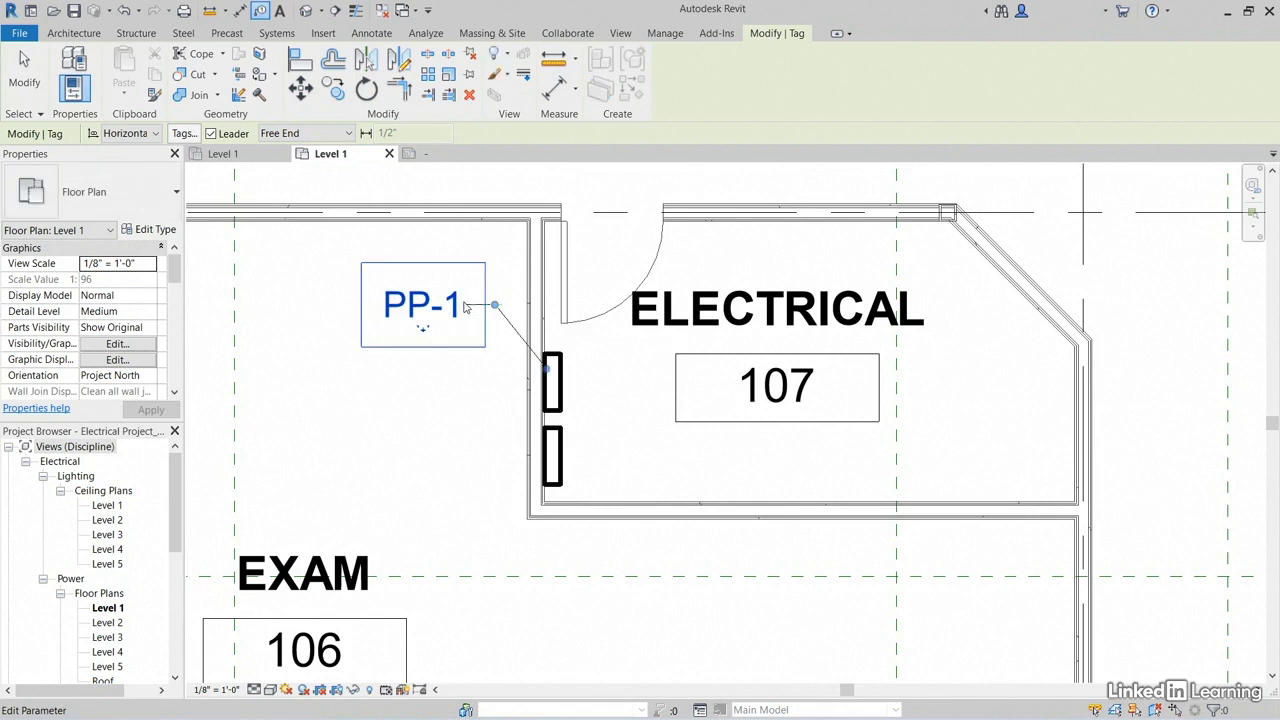
# Step: Tag panel LP-1 with its tag aligned below the PP-1 tag, and end the Tag command
pyautogui.click(548, 469)
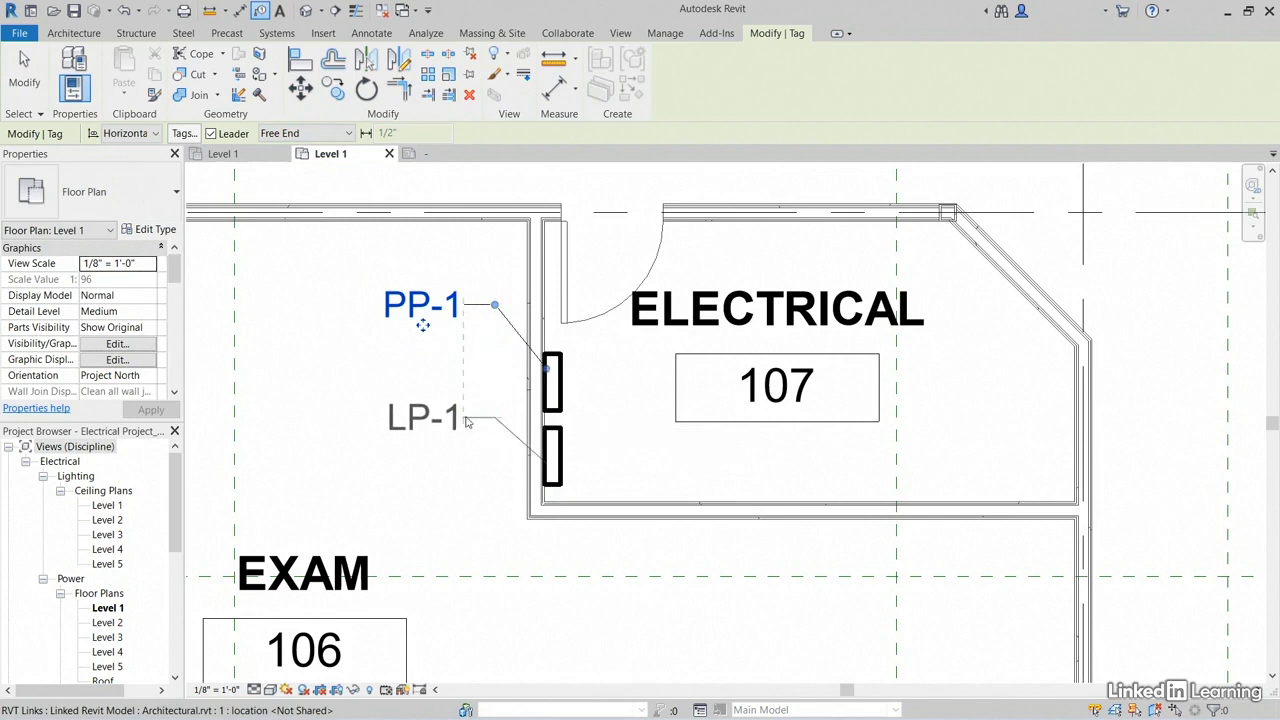
pyautogui.click(466, 422)
pyautogui.press('Escape')
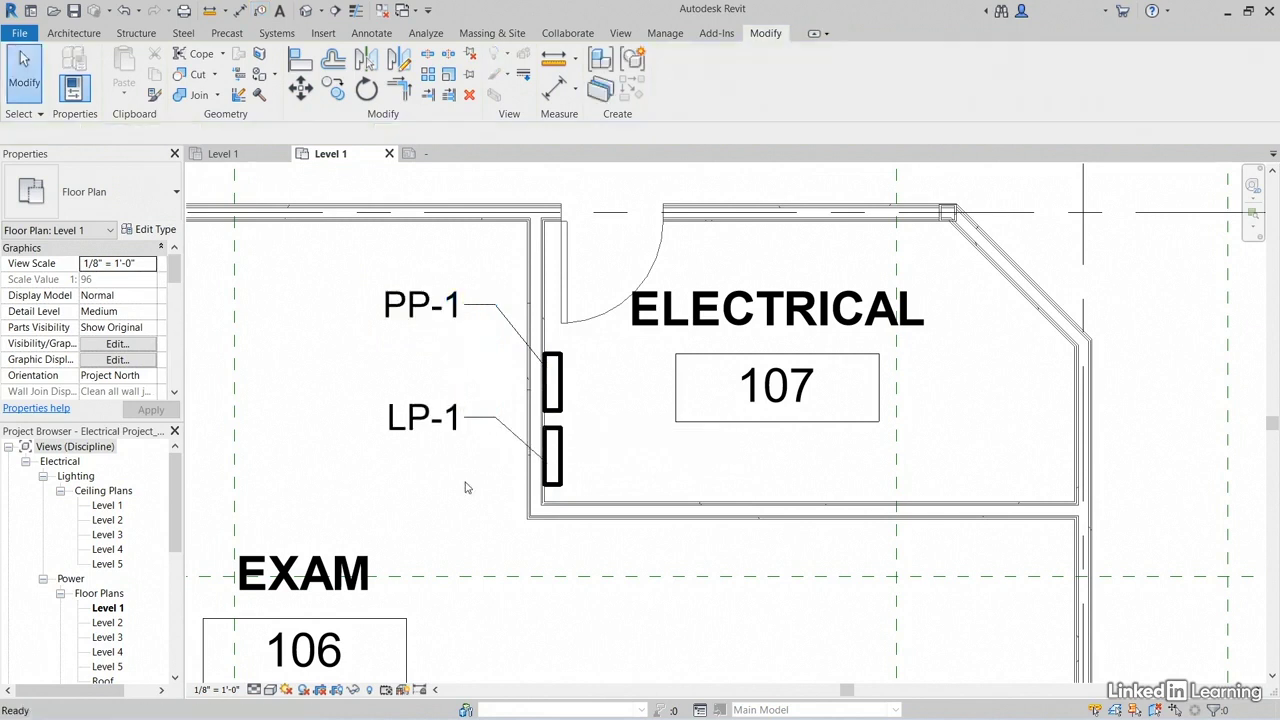
# Step: Set the Leader Arrowhead of the Electrical Equipment Type Mark Tag type to Arrow Filled 15 Degree
pyautogui.click(448, 432)
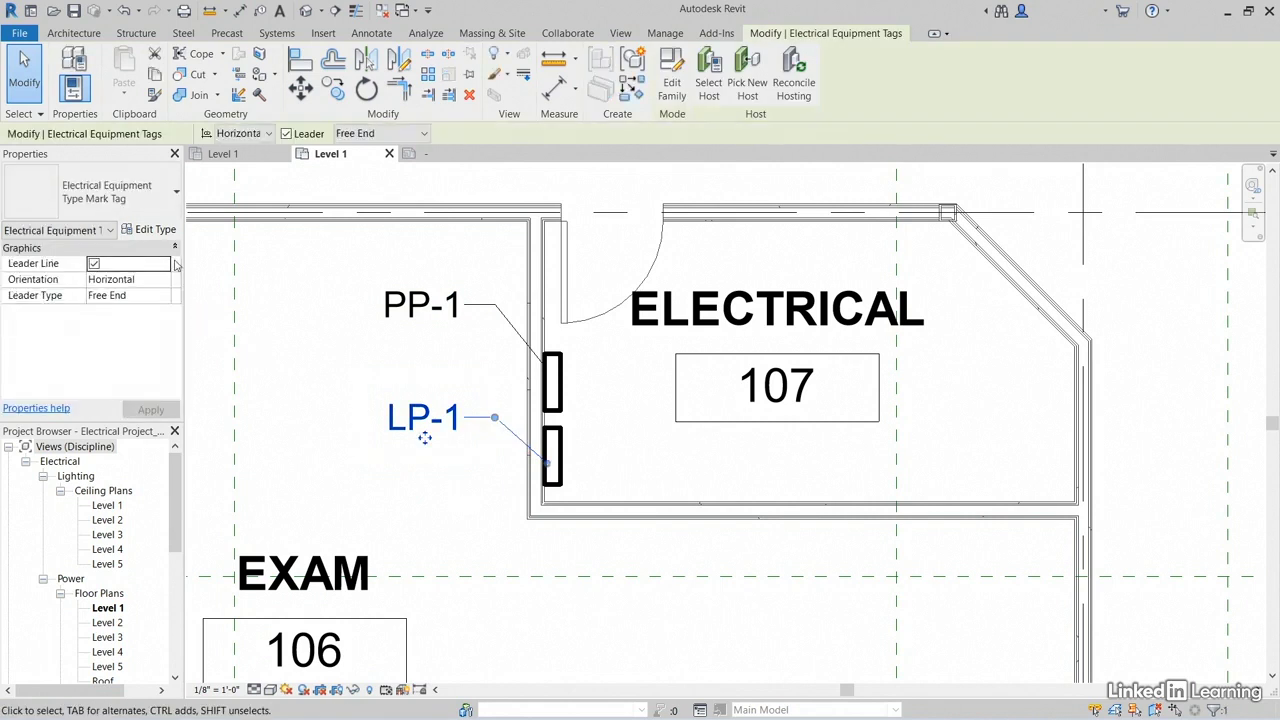
pyautogui.click(155, 230)
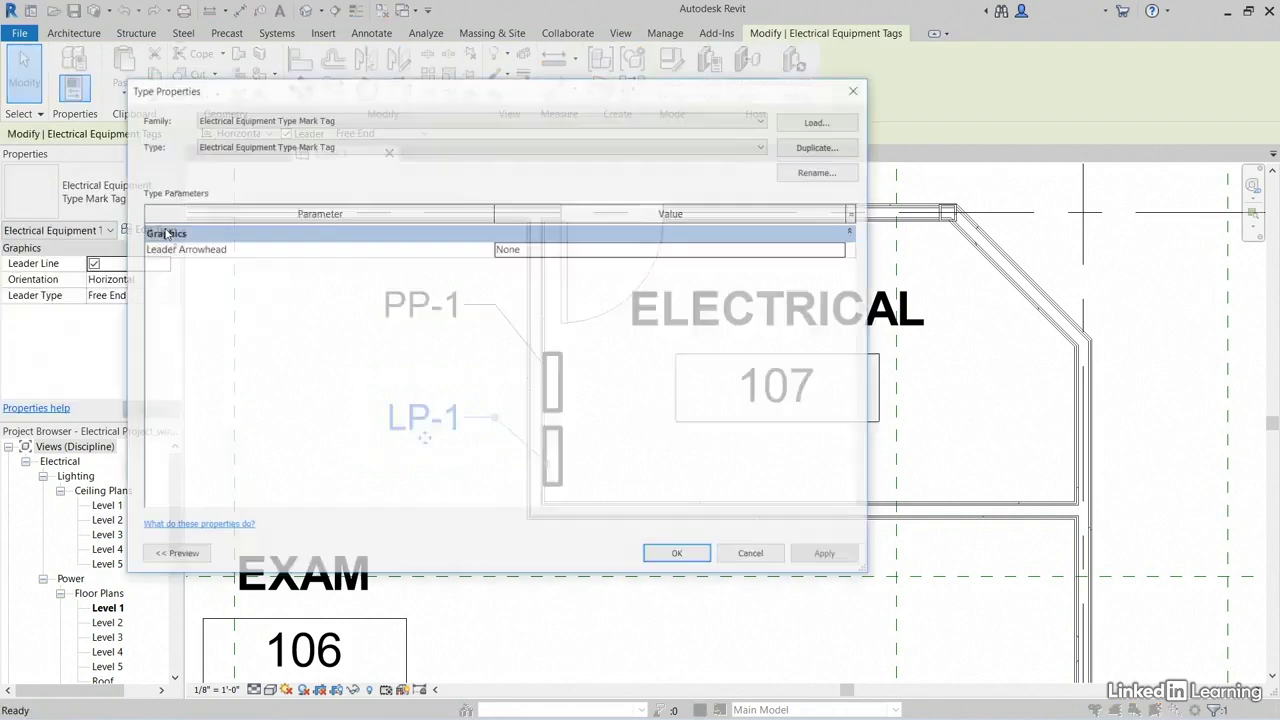
pyautogui.click(843, 249)
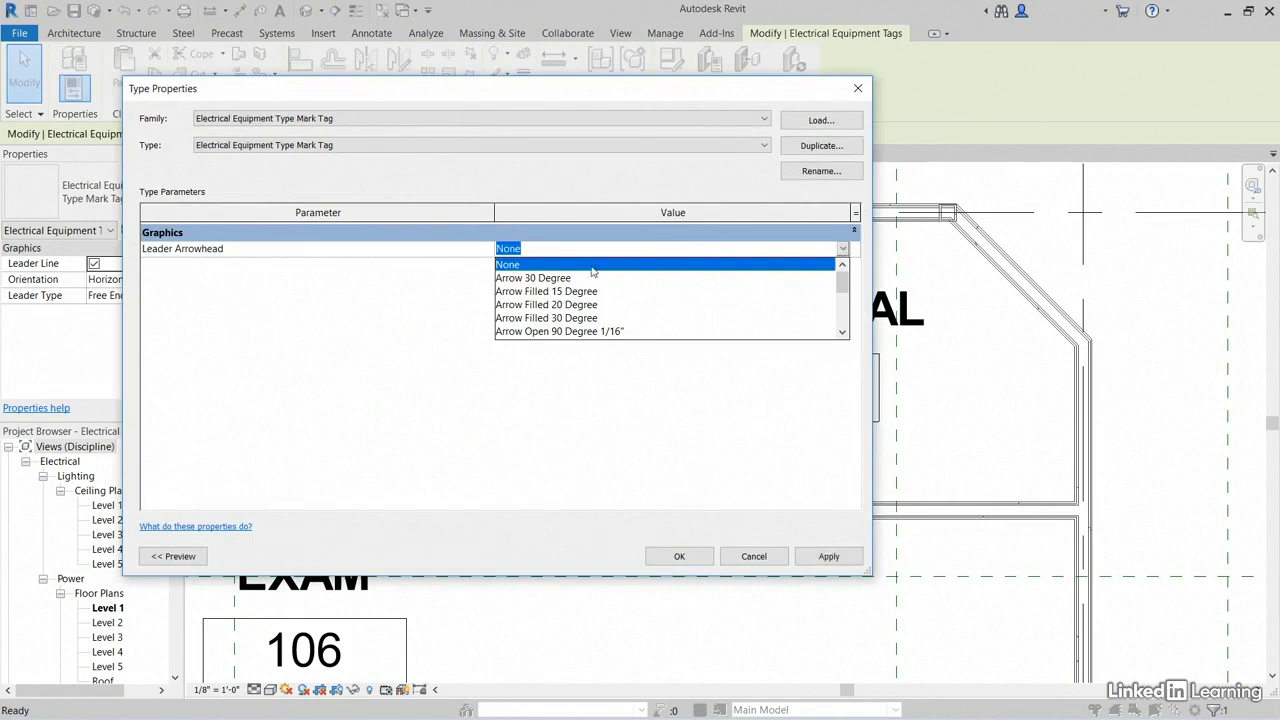
pyautogui.click(557, 291)
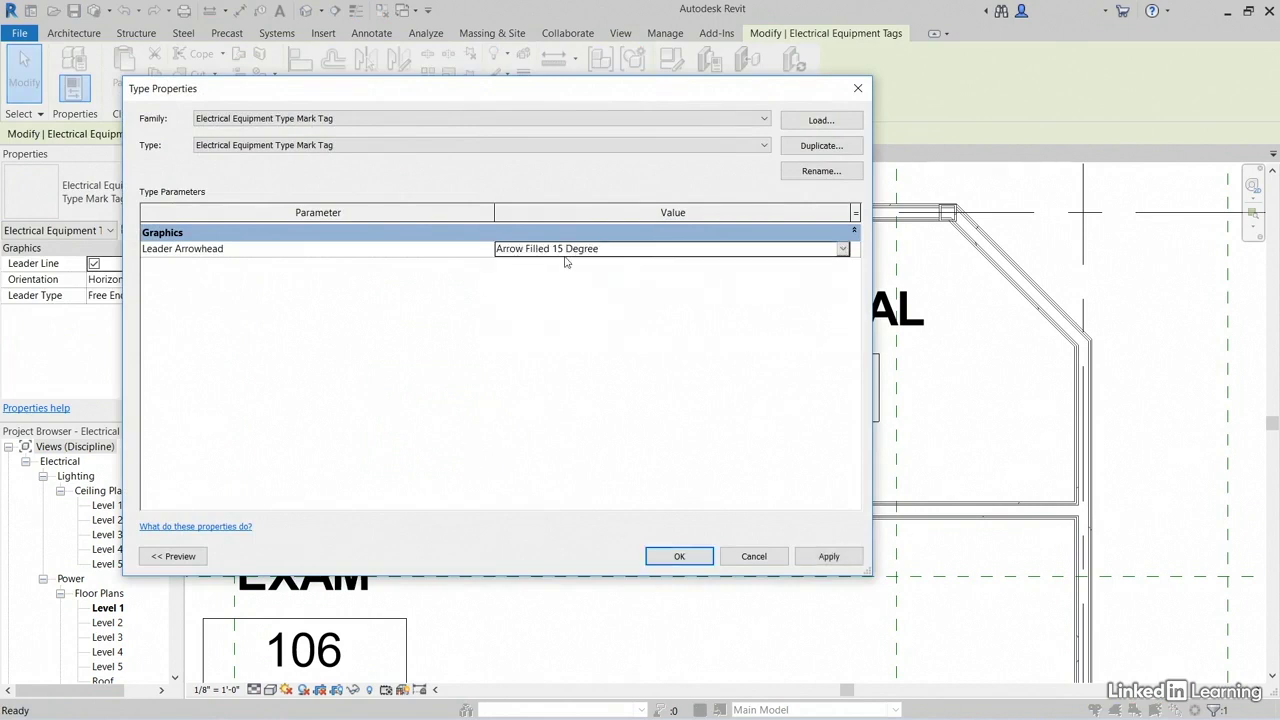
pyautogui.moveTo(252, 96); pyautogui.dragTo(341, 73)
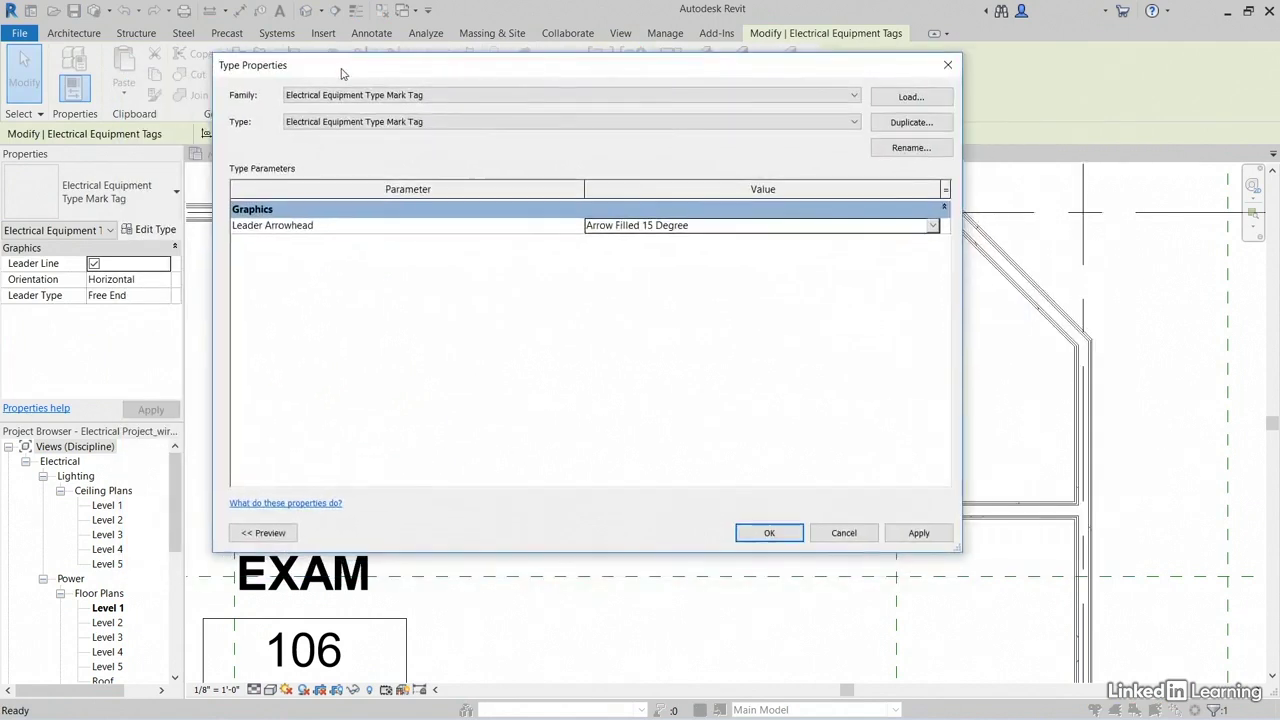
pyautogui.click(918, 532)
pyautogui.click(769, 532)
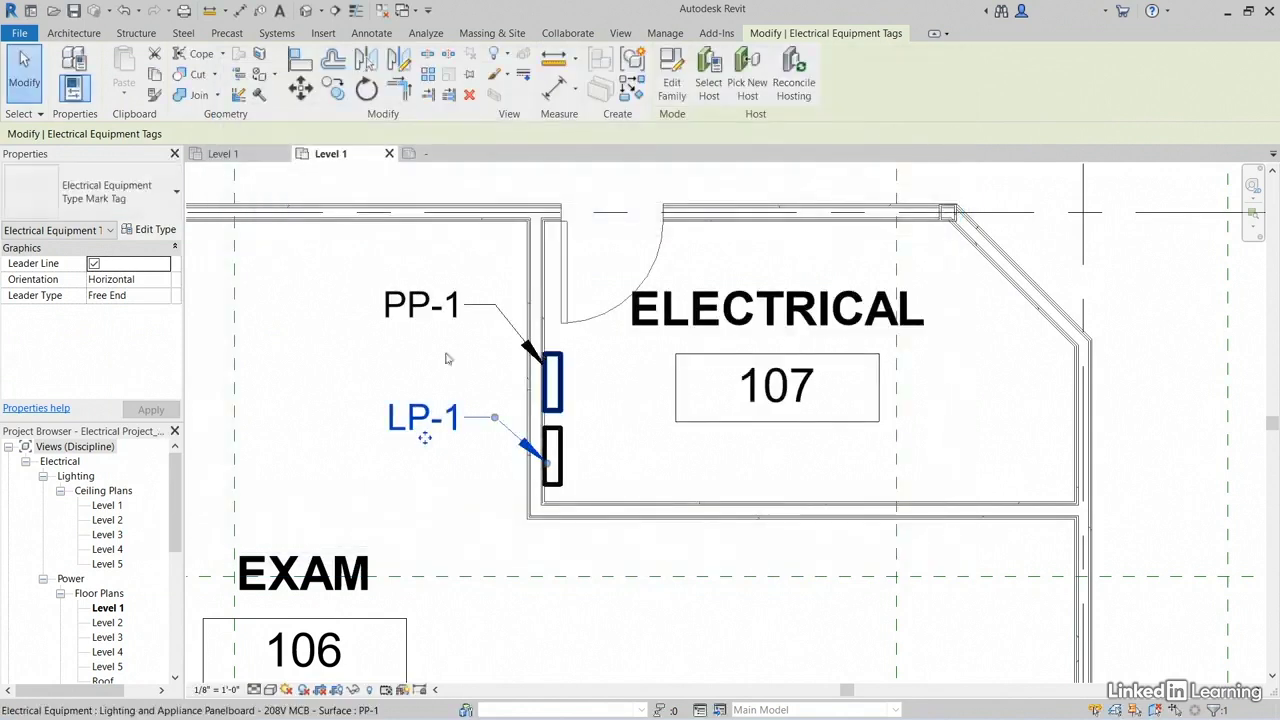
pyautogui.click(355, 350)
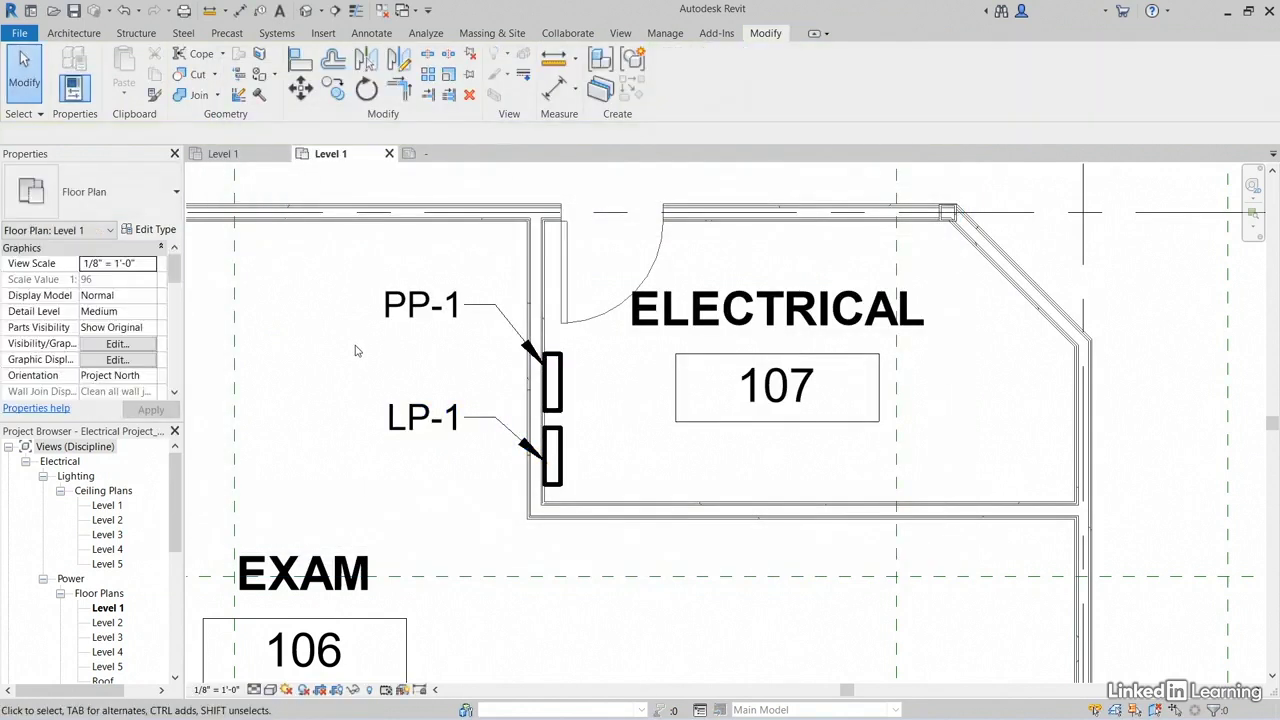
pyautogui.scroll(-3, 420, 358)
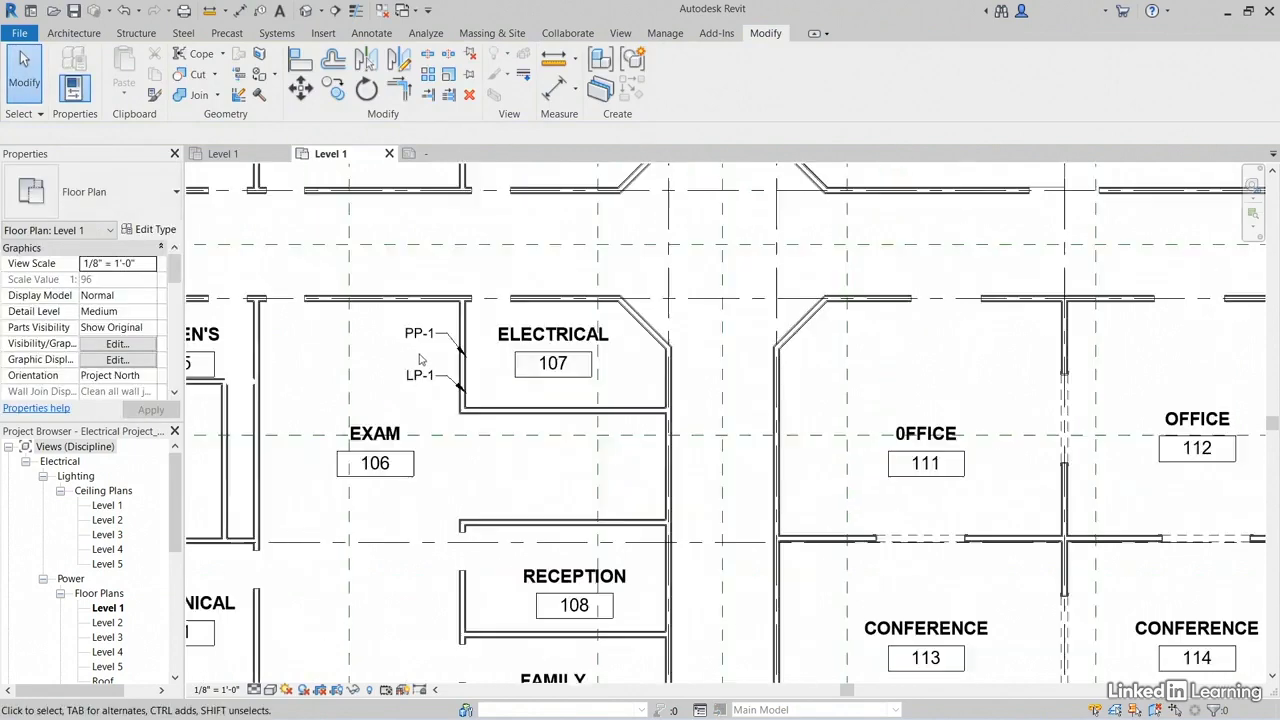